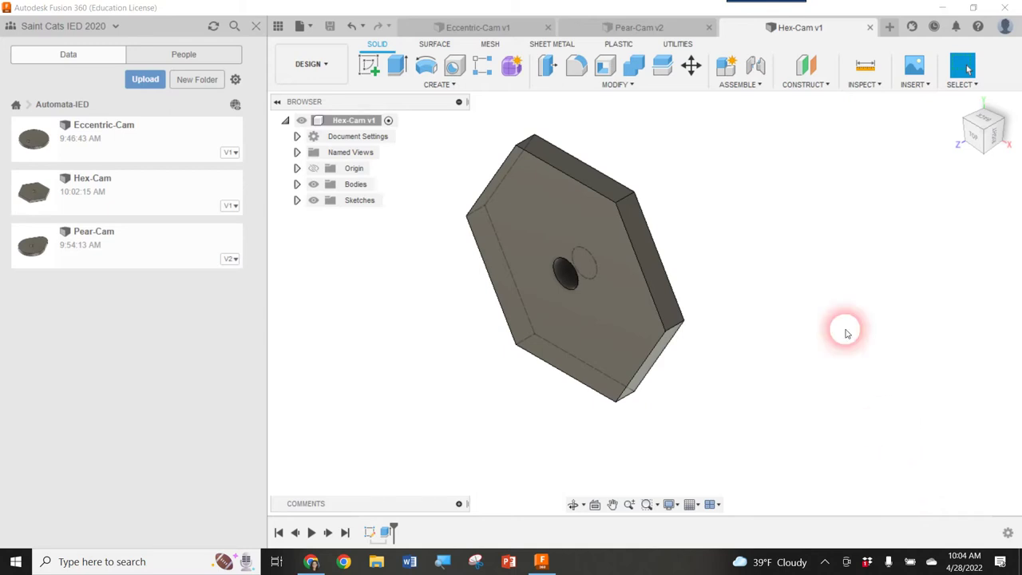
Create a new design and start a sketch on the horizontal plane seen from the top
click(308, 26)
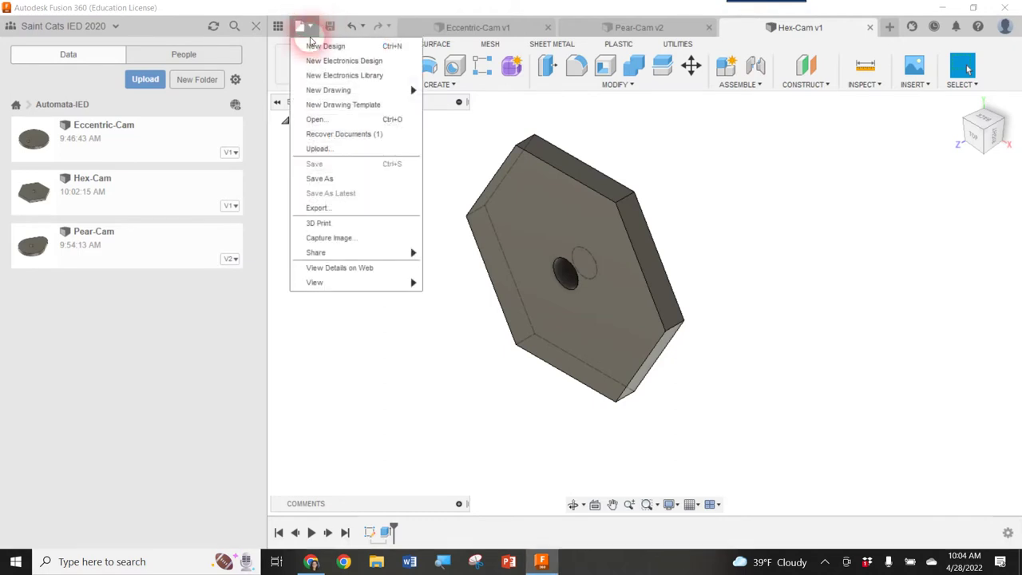
click(317, 46)
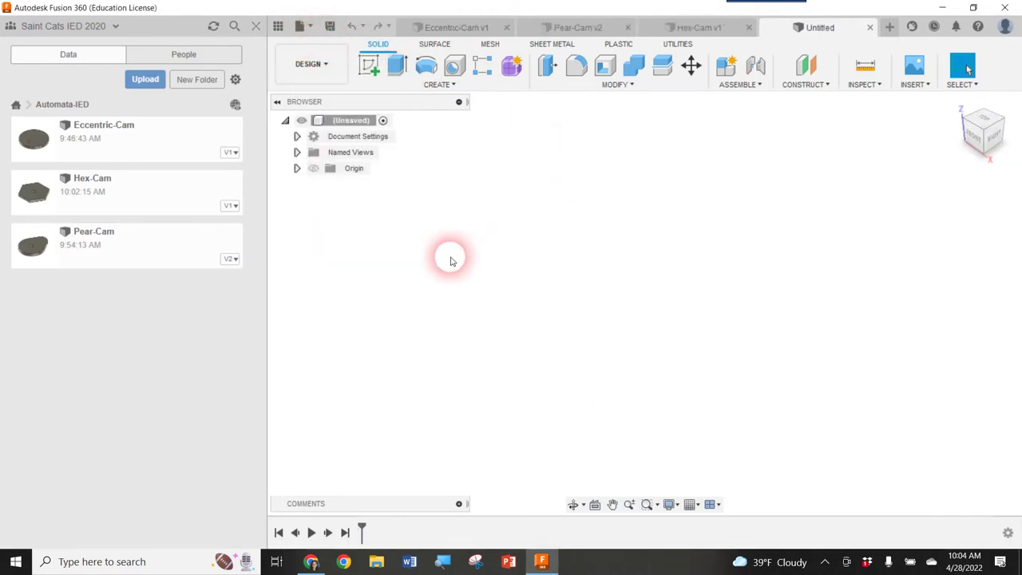
click(368, 66)
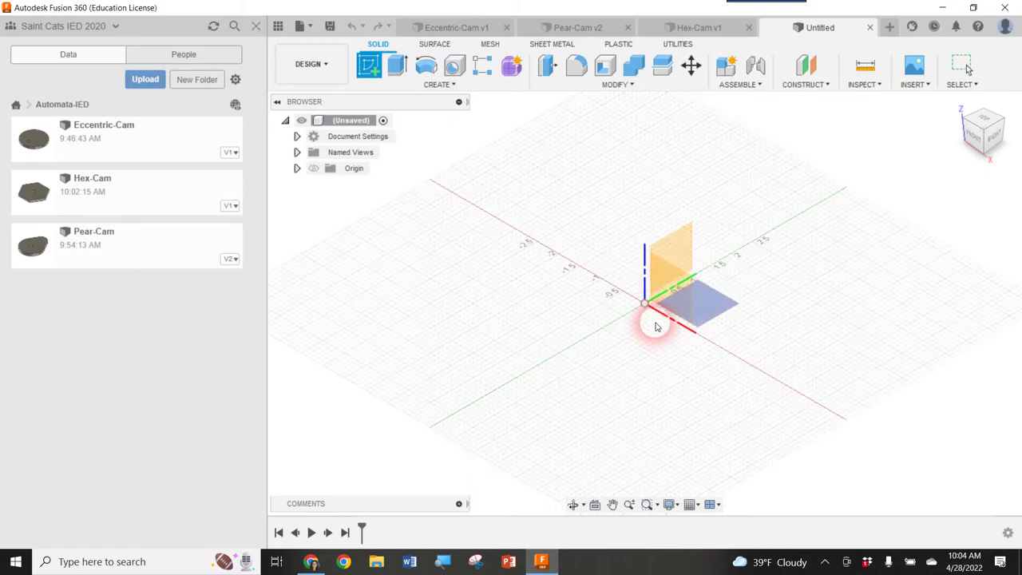
click(700, 305)
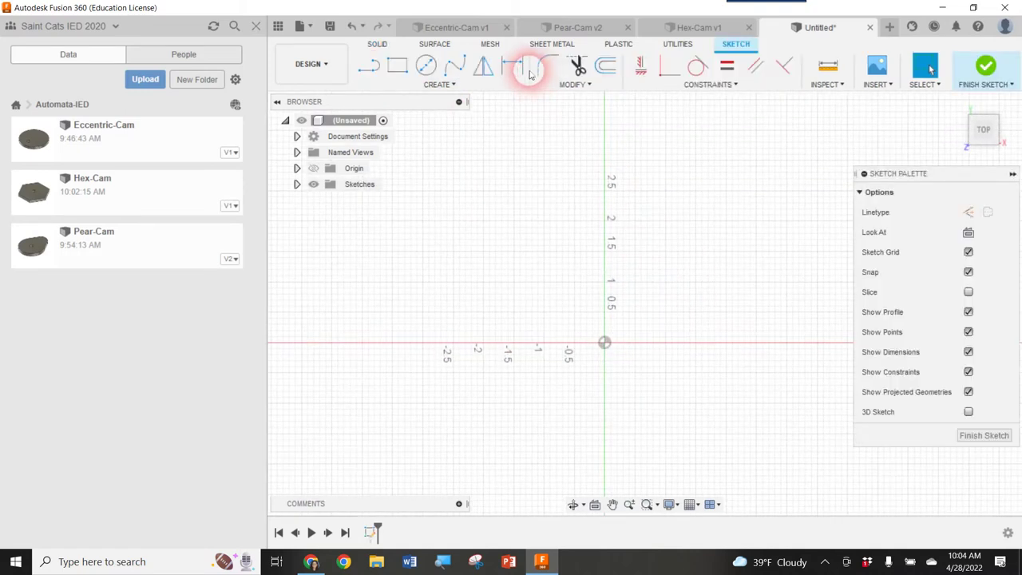
Add a user parameter named d in inches with the expression 2
click(582, 86)
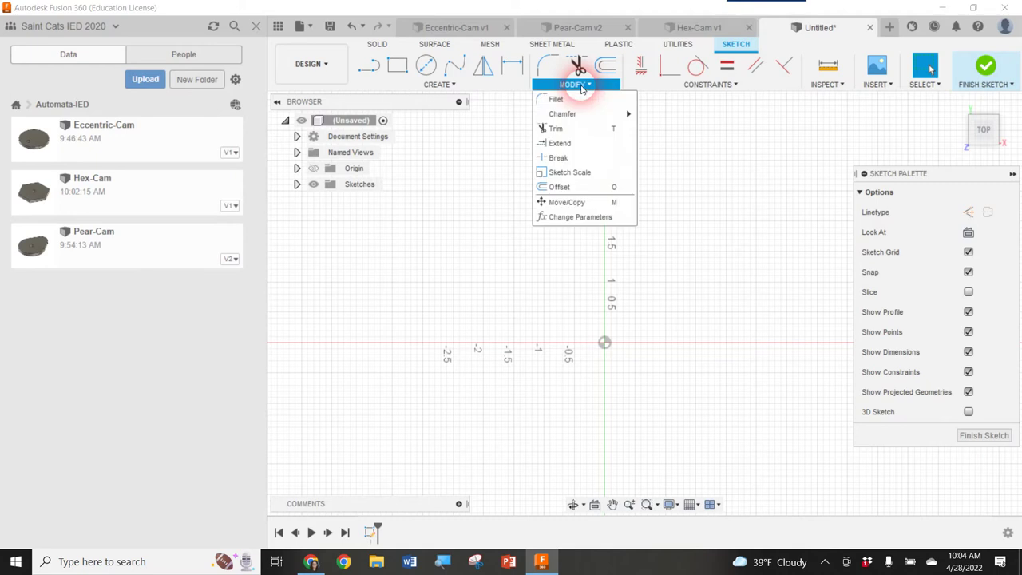
click(574, 218)
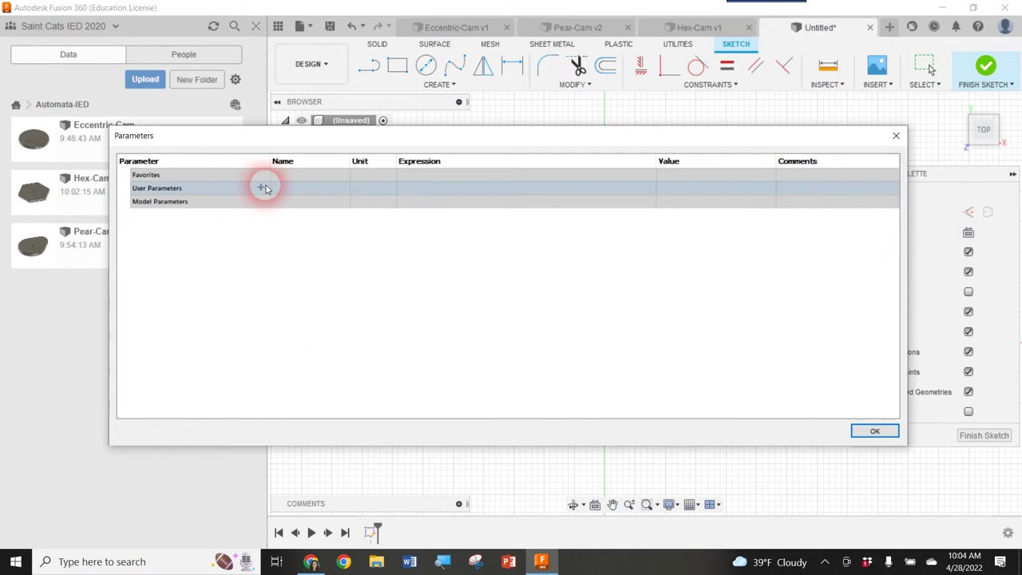
click(261, 188)
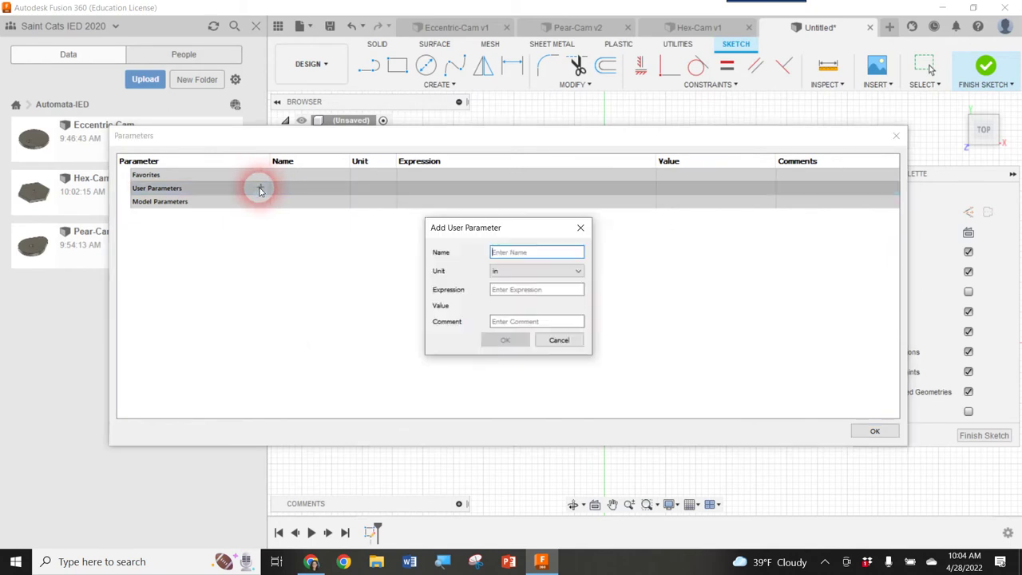
click(549, 253)
text(d)
click(524, 292)
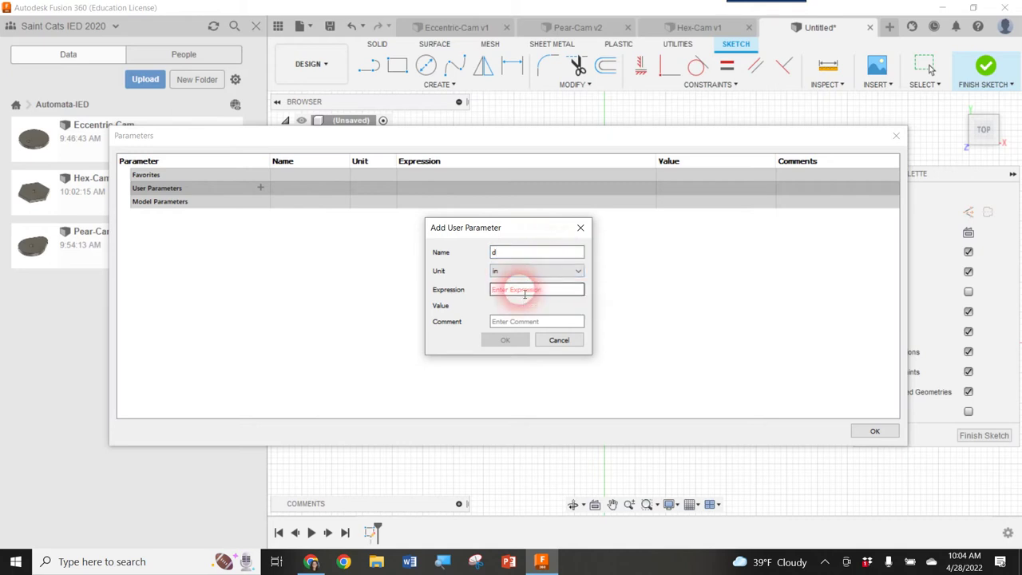
text(2)
click(514, 342)
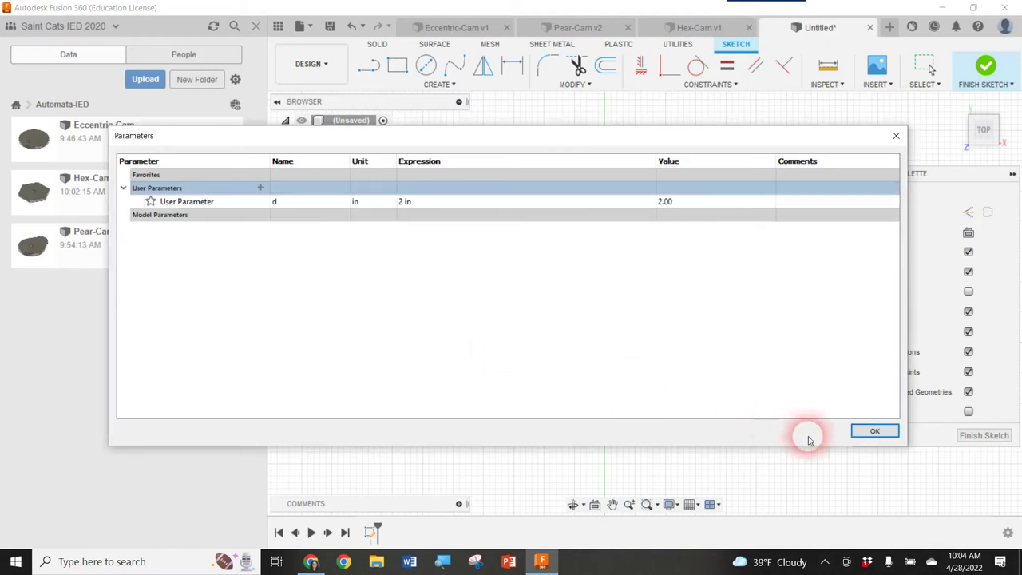
click(875, 431)
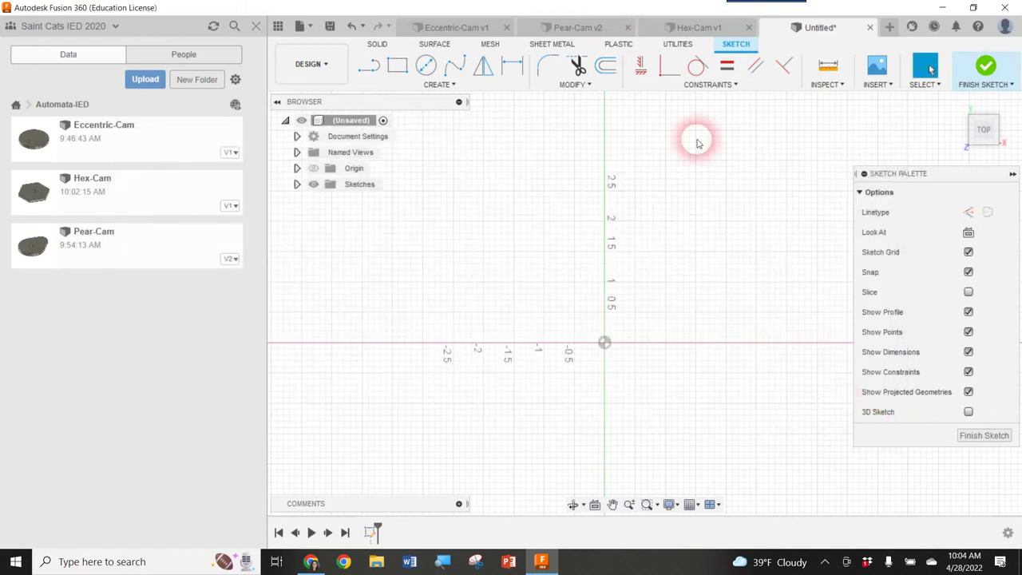
Draw a construction circle centred on the origin with its diameter set to the parameter d
middle_drag(723, 292, 684, 290)
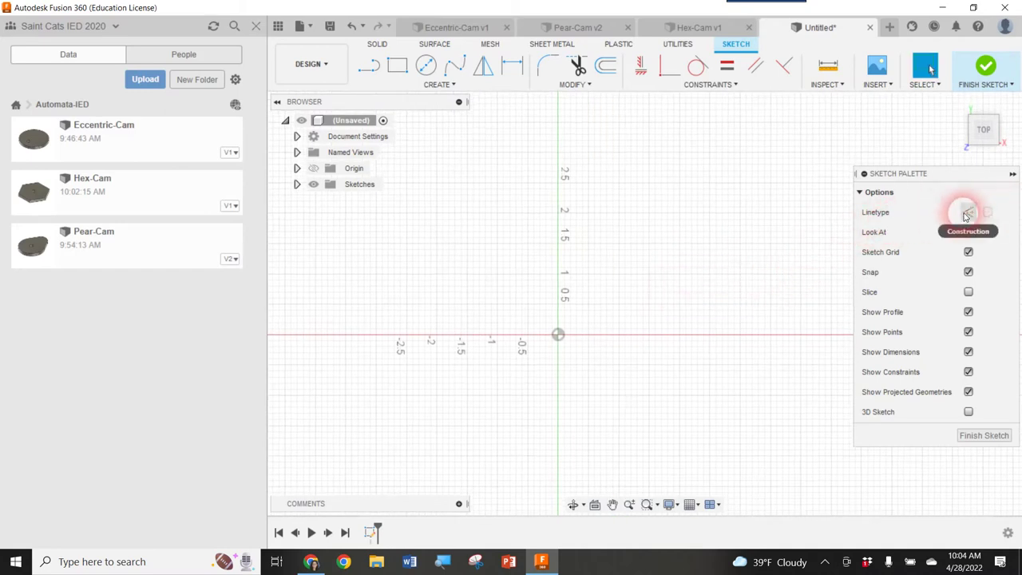
click(966, 215)
click(966, 216)
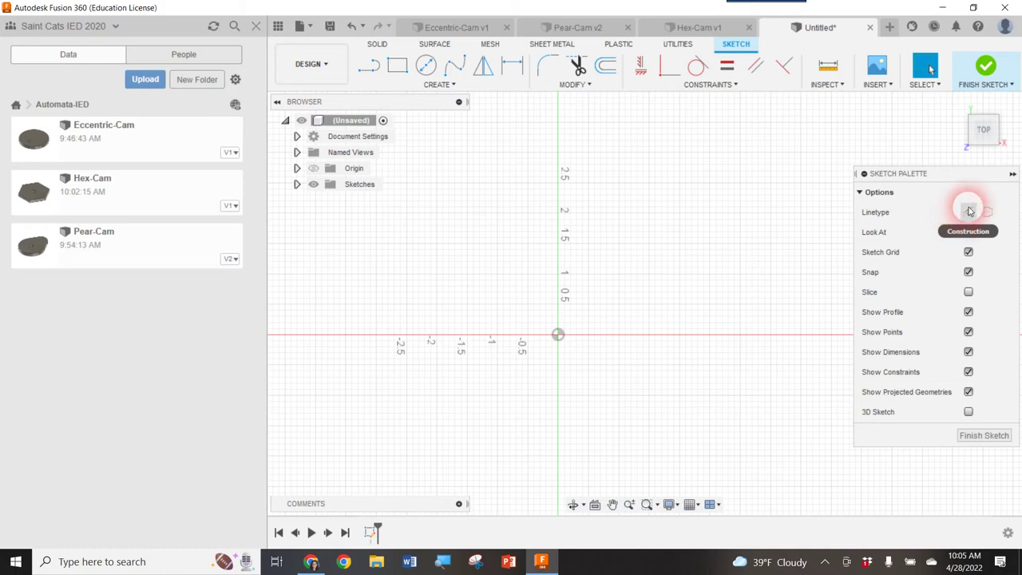
click(966, 213)
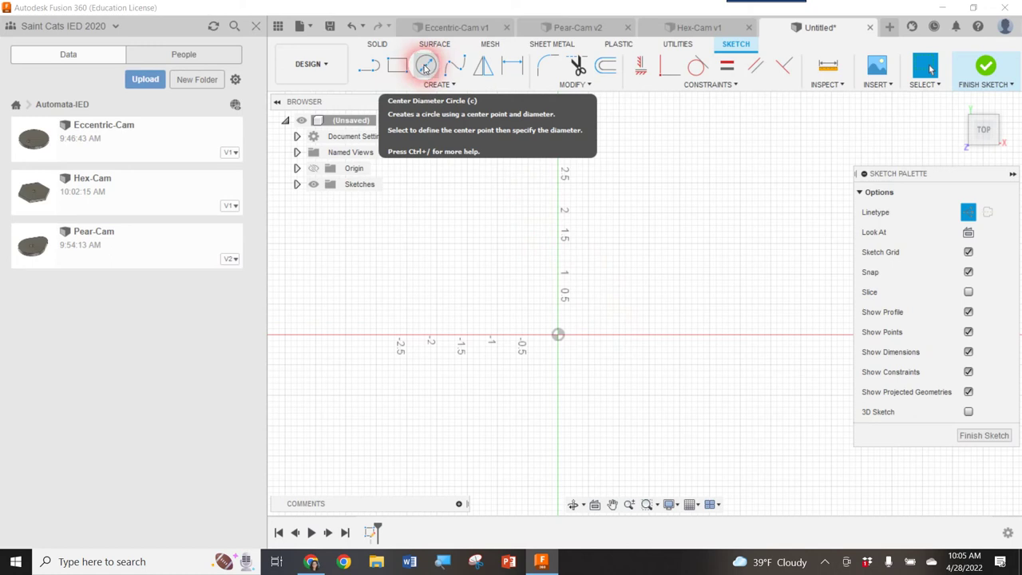
click(425, 67)
click(558, 334)
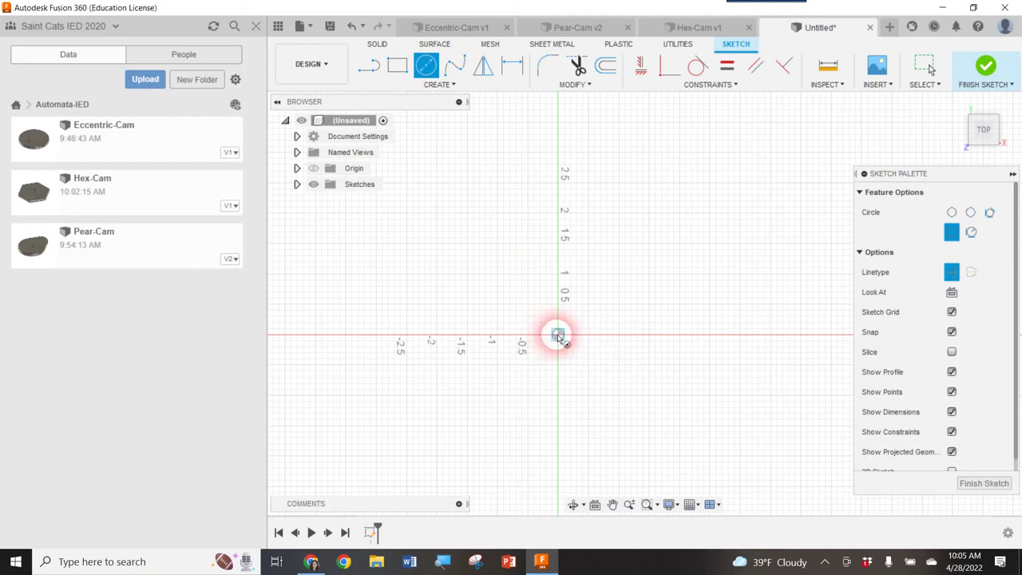
click(558, 336)
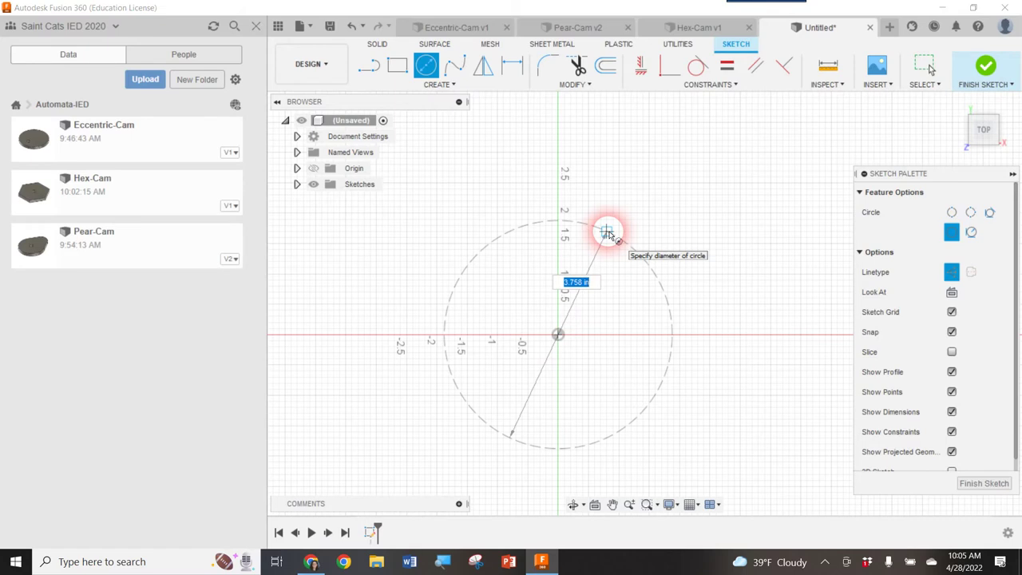
text(d)
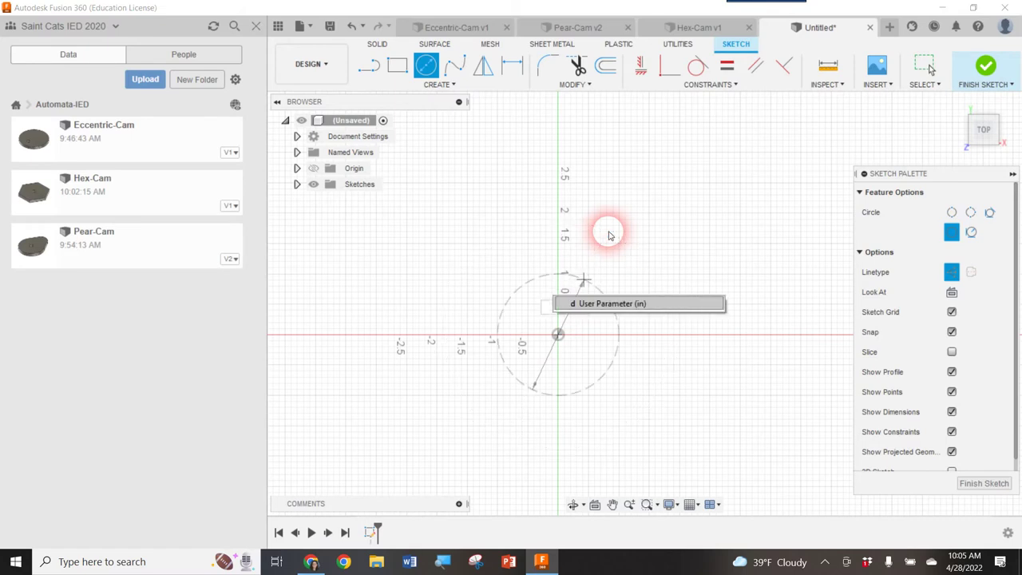
key(Tab)
key(Return)
key(Escape)
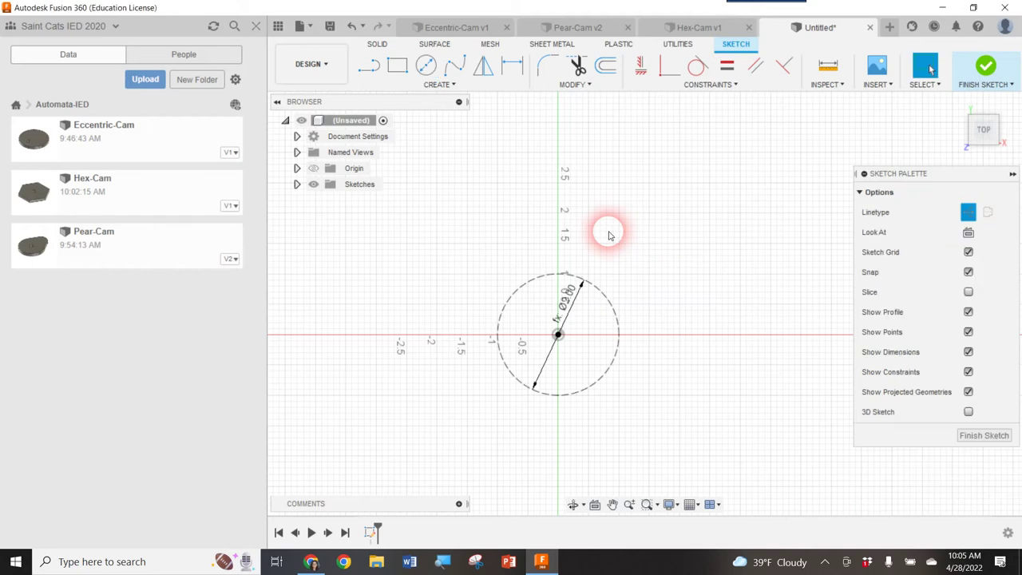
Draw a second construction circle centred on the origin with a diameter of d/2
scroll(600, 235, up, 4)
mouse_move(600, 319)
middle_down()
mouse_move(671, 209)
mouse_move(651, 260)
middle_up()
scroll(649, 257, up, 3)
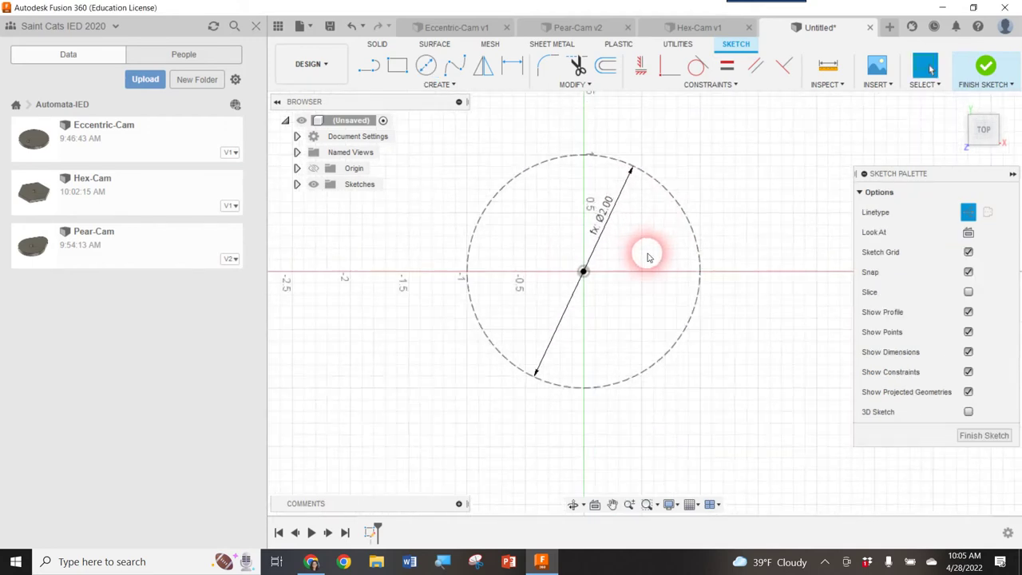
scroll(641, 251, down, 1)
click(426, 64)
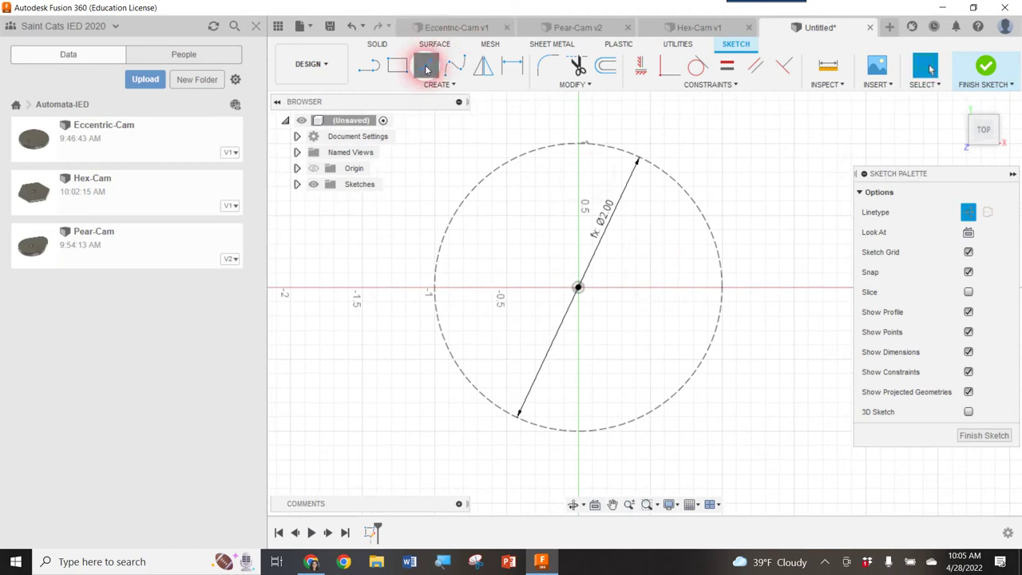
click(578, 288)
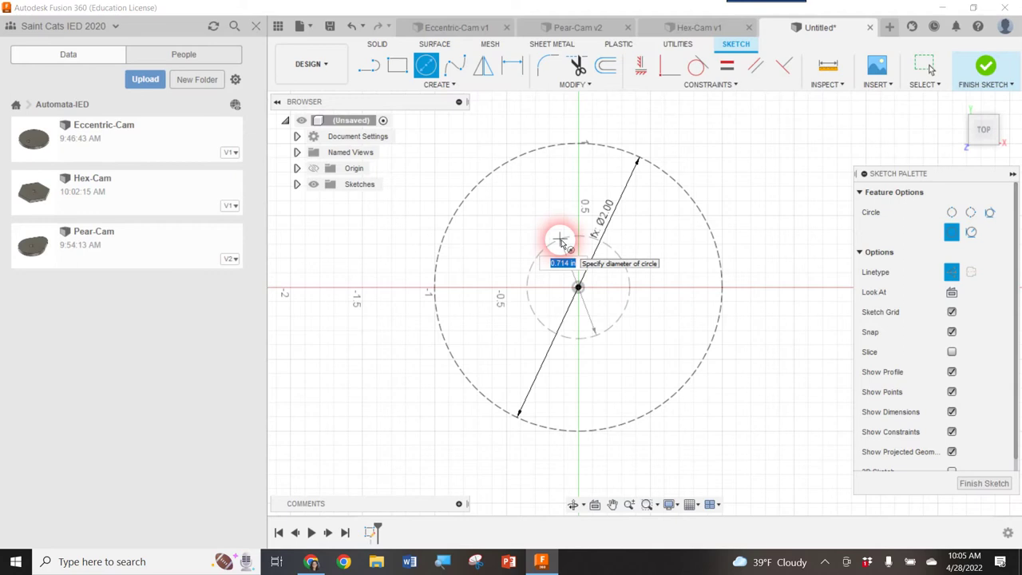
text(d/2)
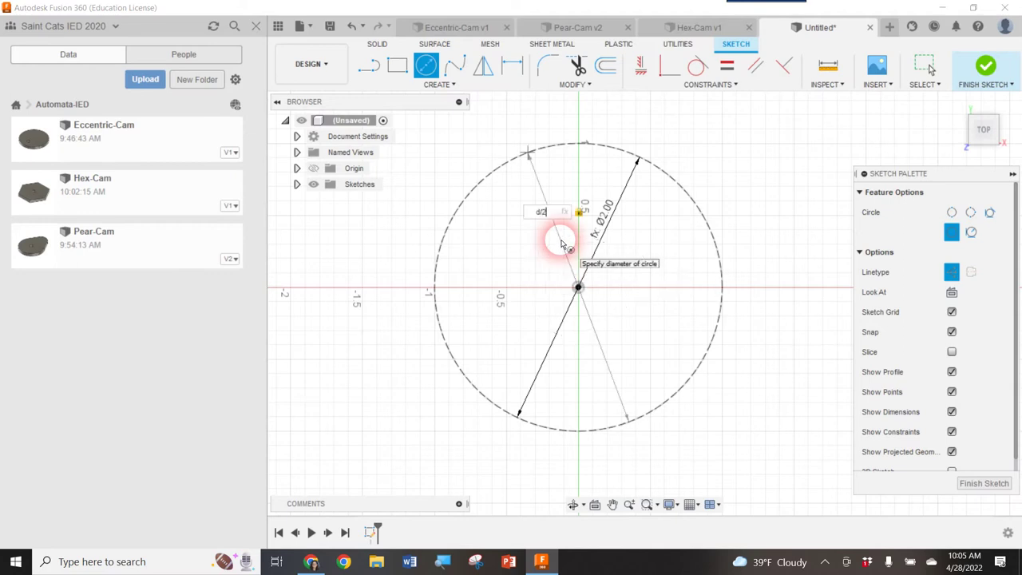
key(Return)
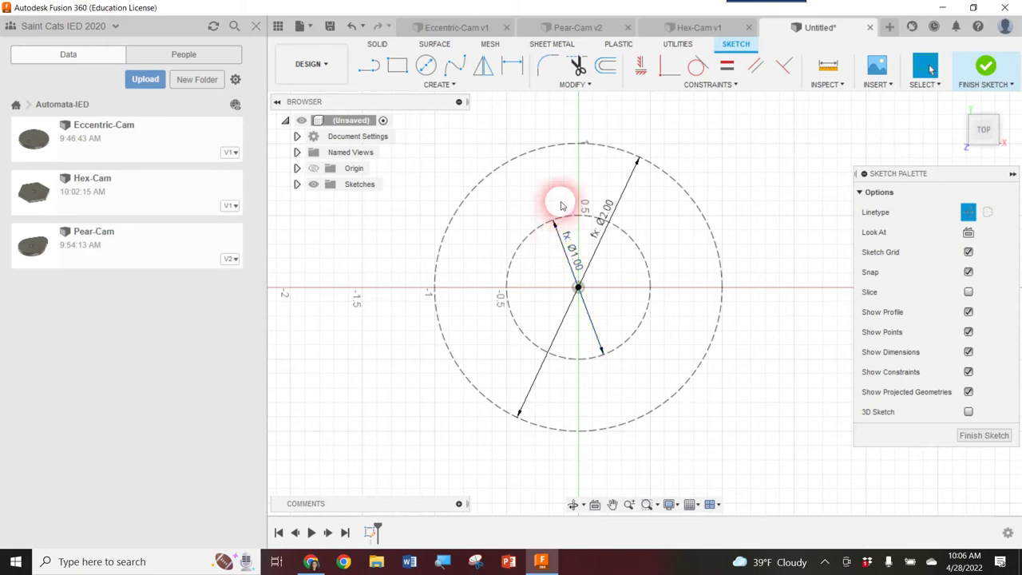
Place sketch points on the vertical axis where it crosses the top of the outer circle and the top of the inner circle
click(451, 84)
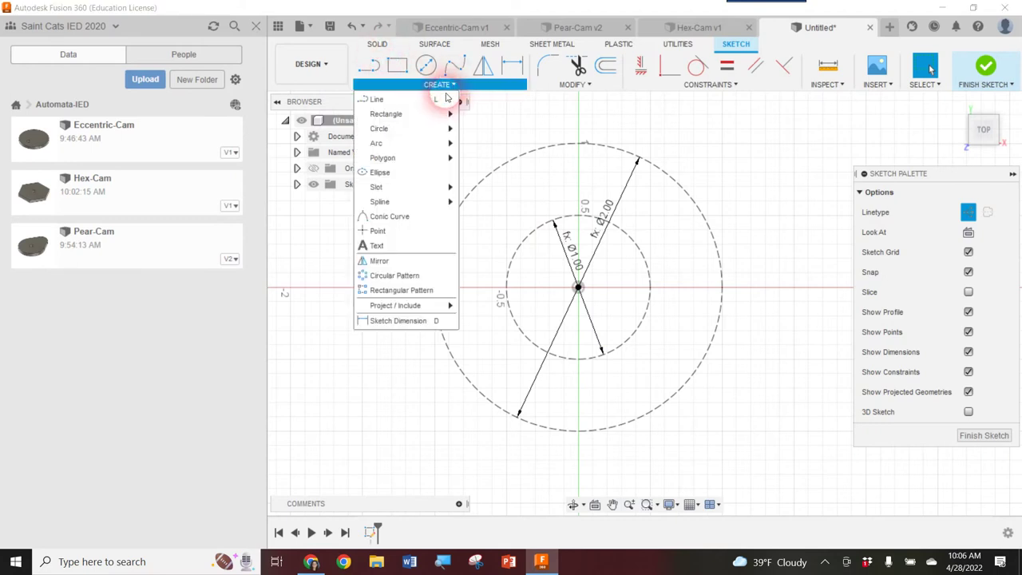
click(405, 230)
scroll(581, 184, up, 2)
scroll(580, 184, up, 1)
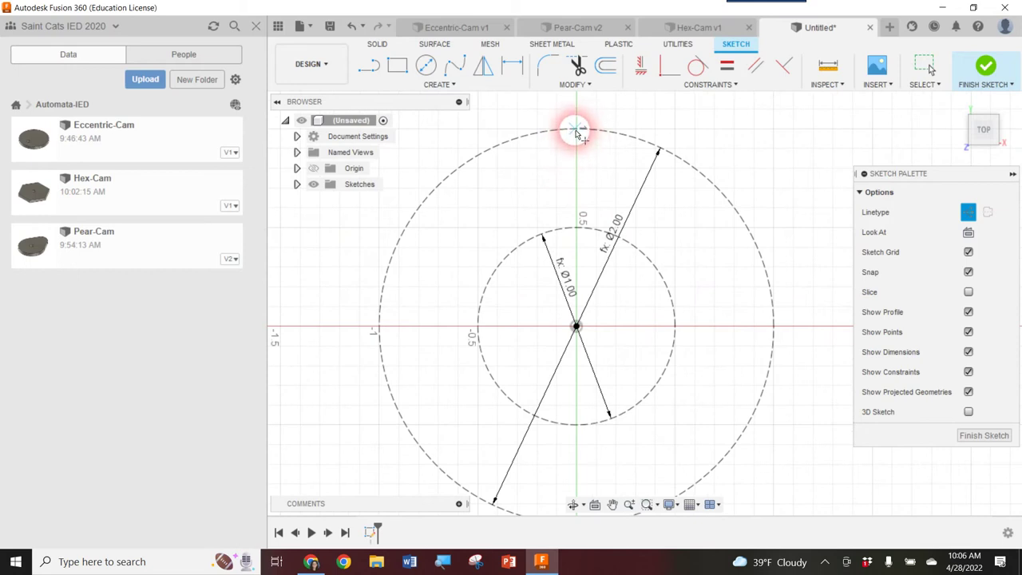
click(577, 128)
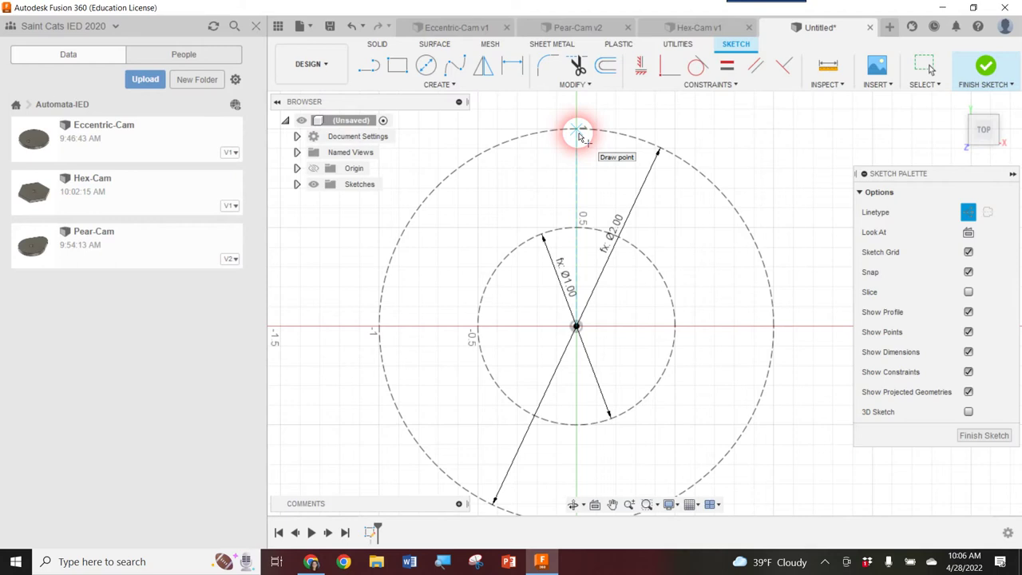
click(579, 133)
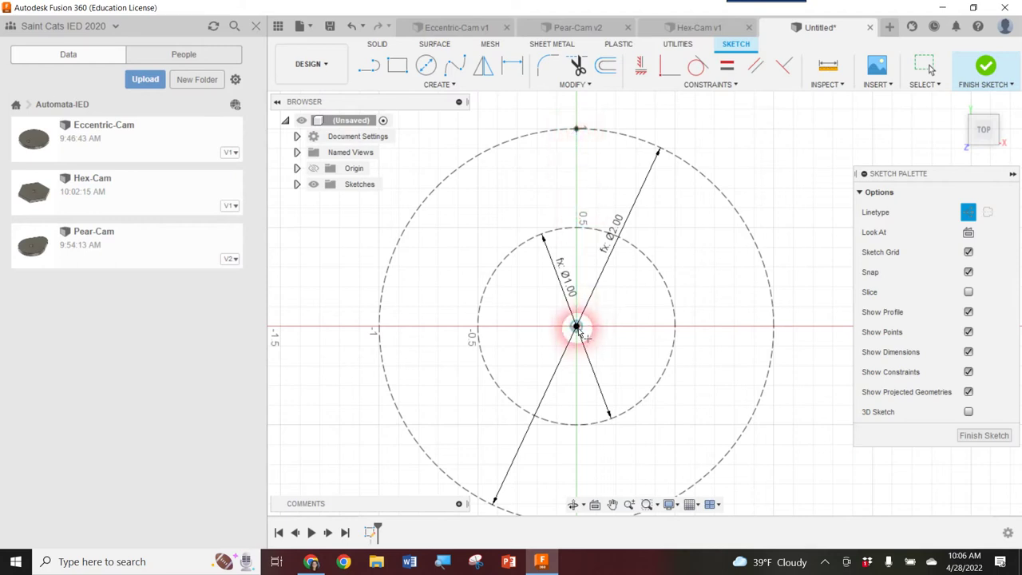
click(578, 329)
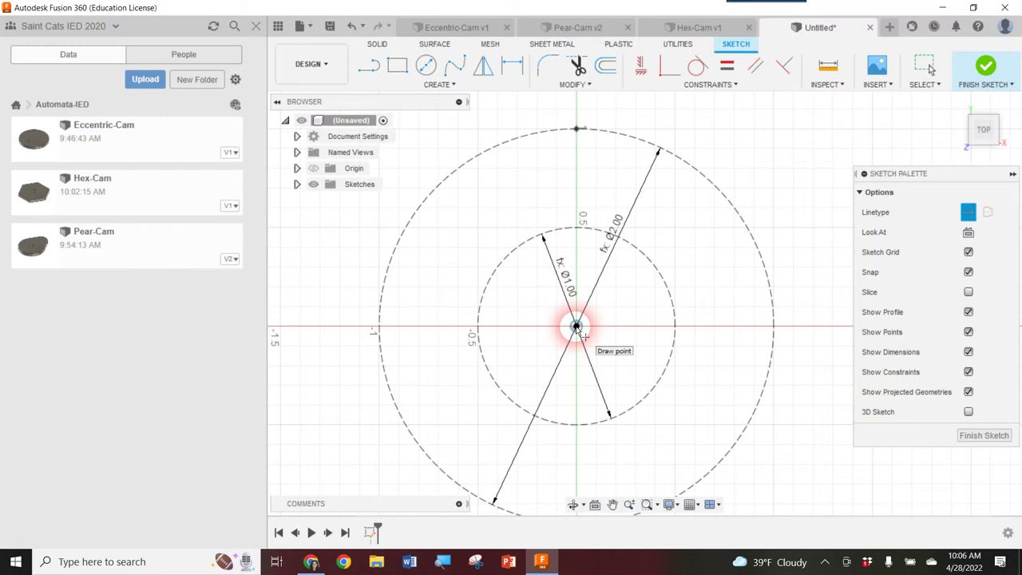
click(578, 328)
click(578, 329)
click(577, 230)
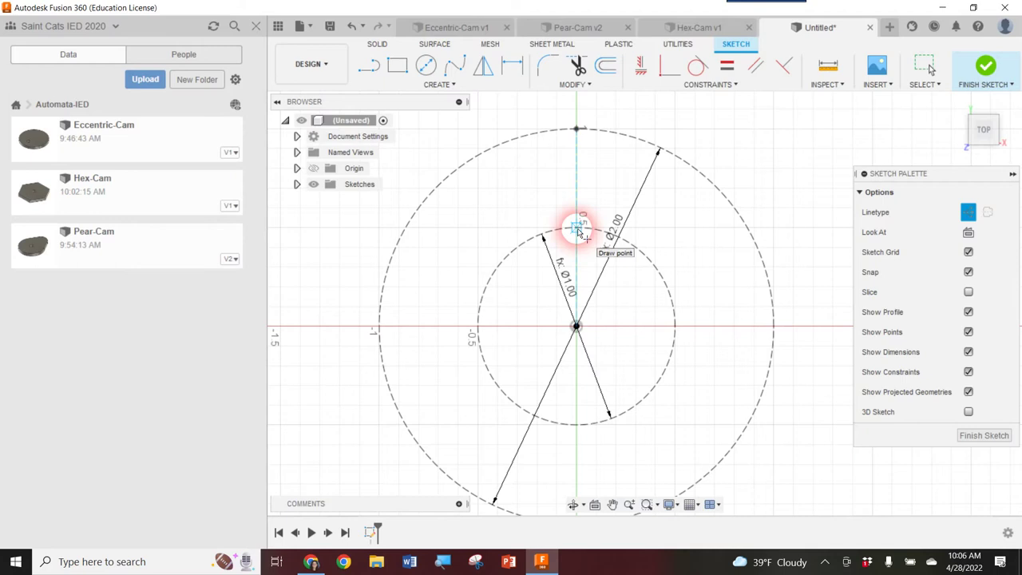
Place three sketch points between the two circles: right of the origin and left of it on the horizontal axis, and below it on the vertical axis
click(664, 304)
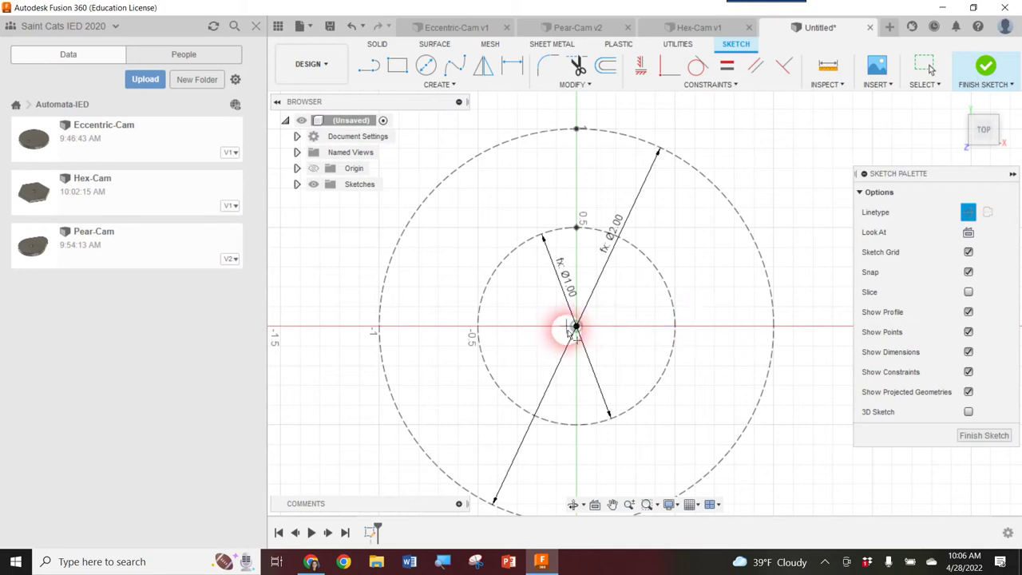
click(701, 327)
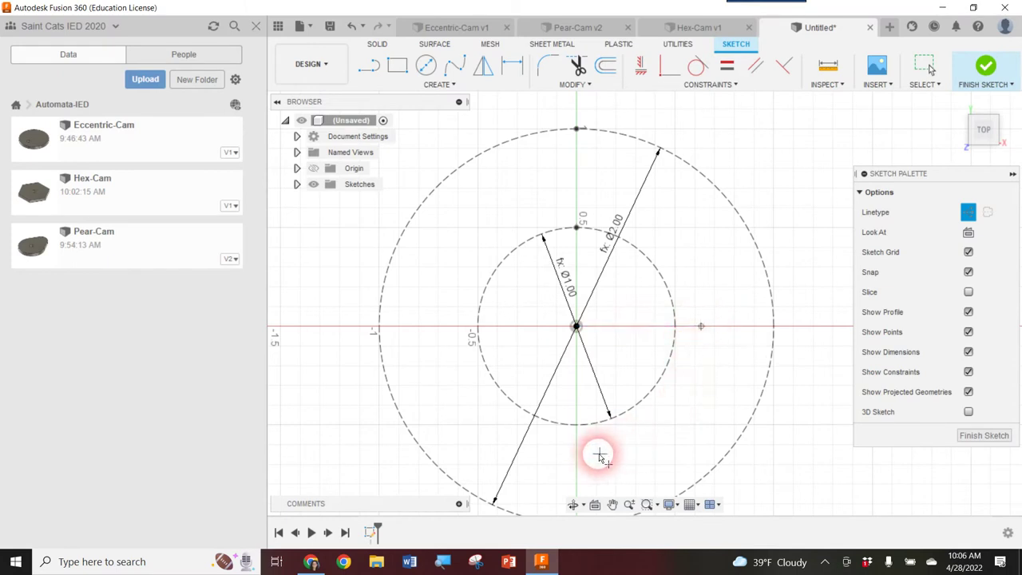
click(576, 326)
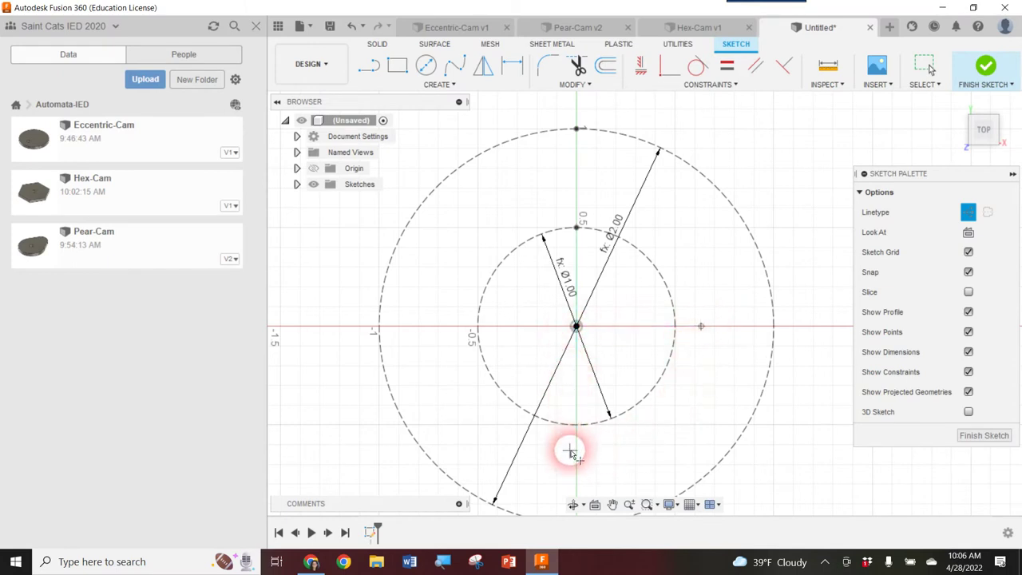
click(577, 476)
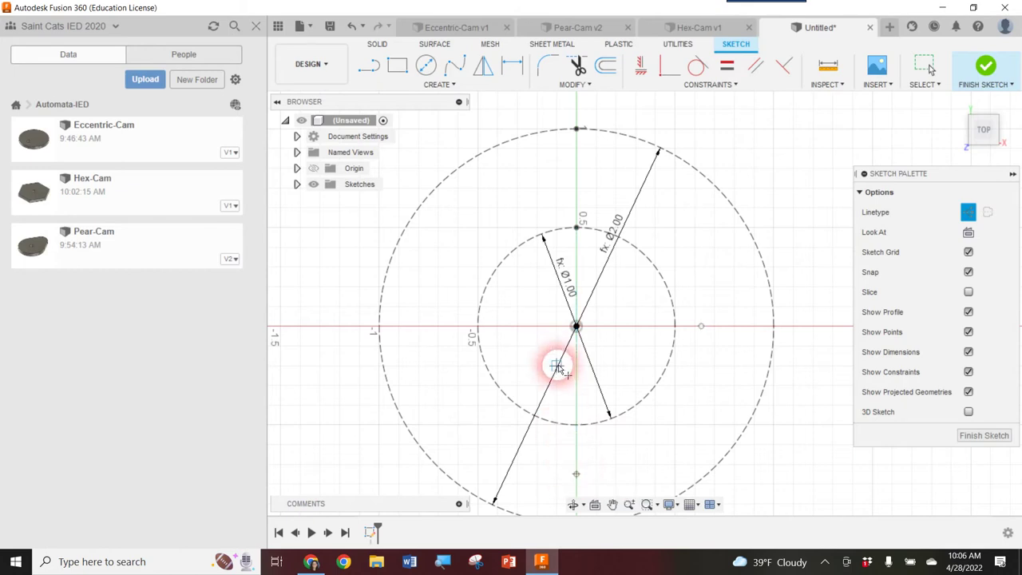
click(576, 326)
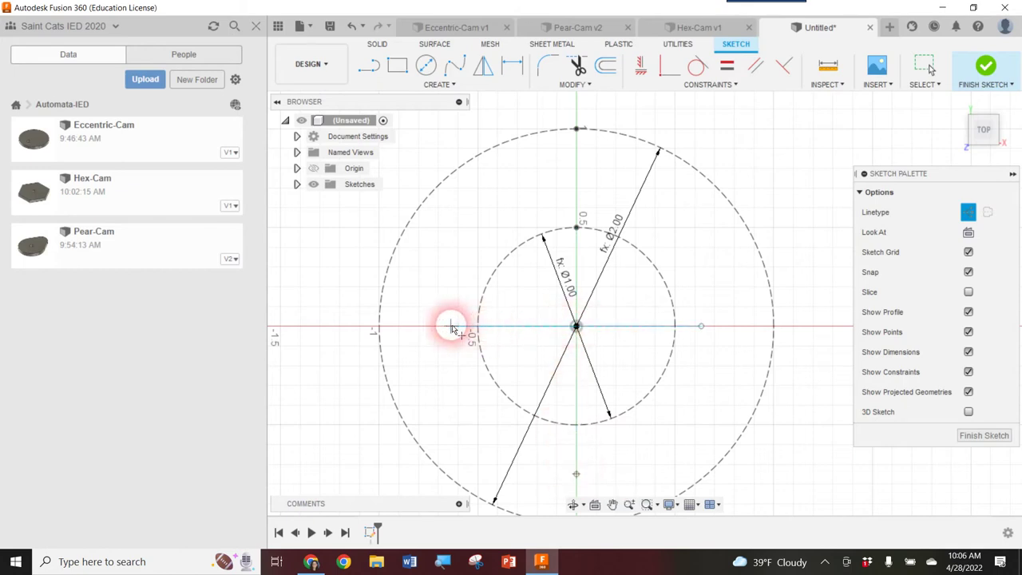
click(399, 326)
click(576, 326)
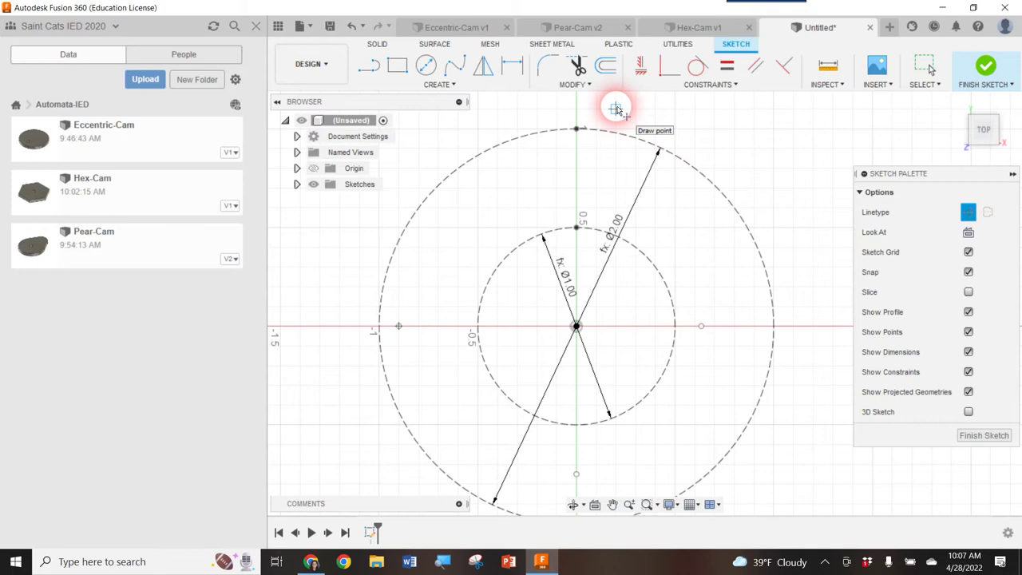
key(Escape)
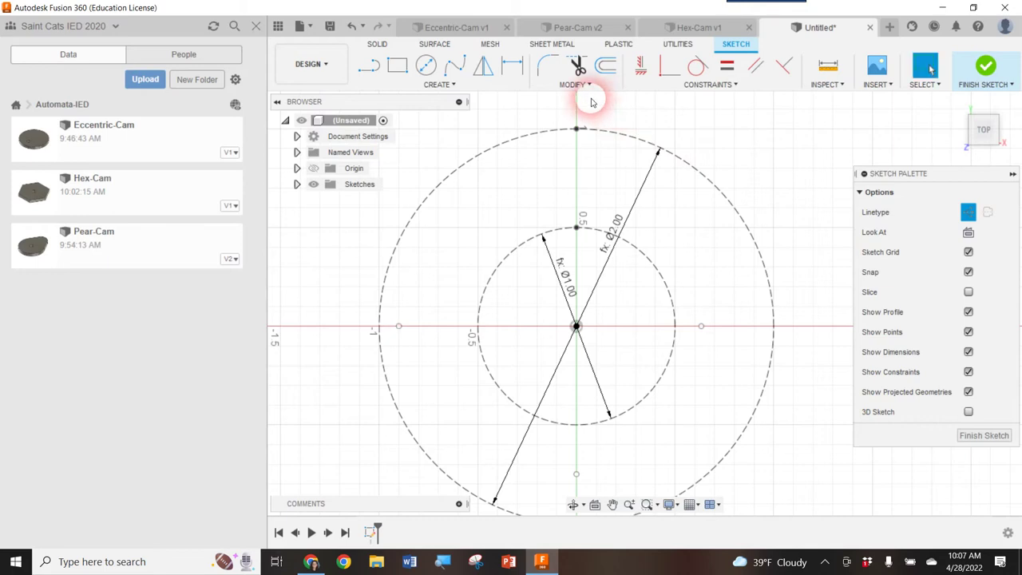
Dimension the horizontal distance from the origin to the left guide point as (d/4)+(0.75*d/4)
click(511, 71)
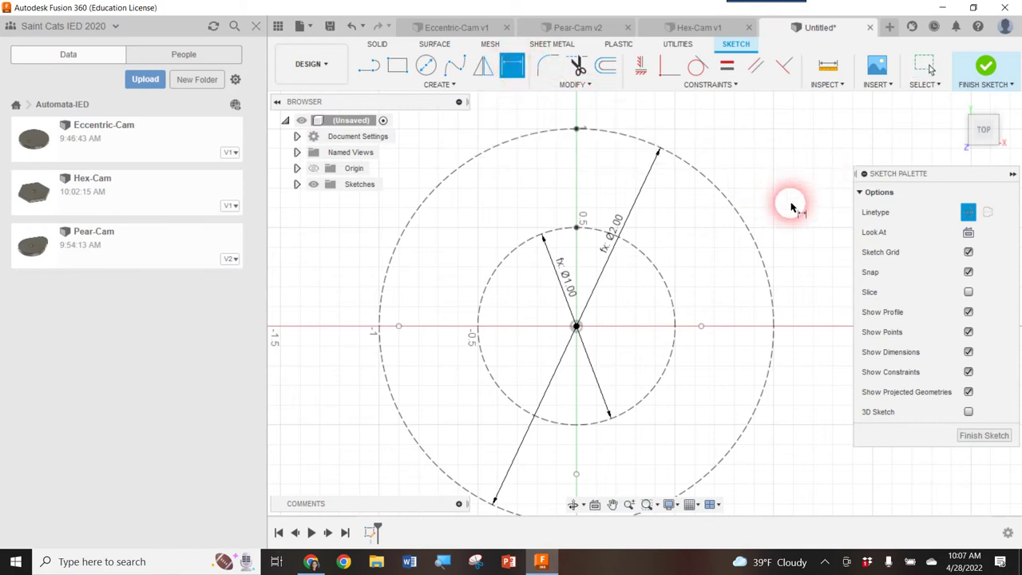
scroll(787, 216, up, 2)
scroll(794, 205, down, 2)
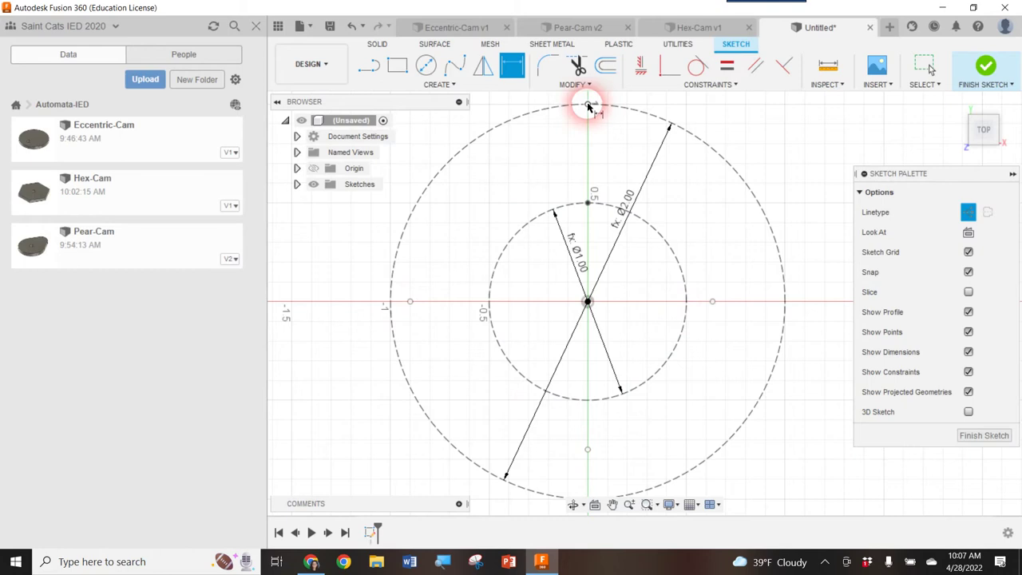
click(621, 217)
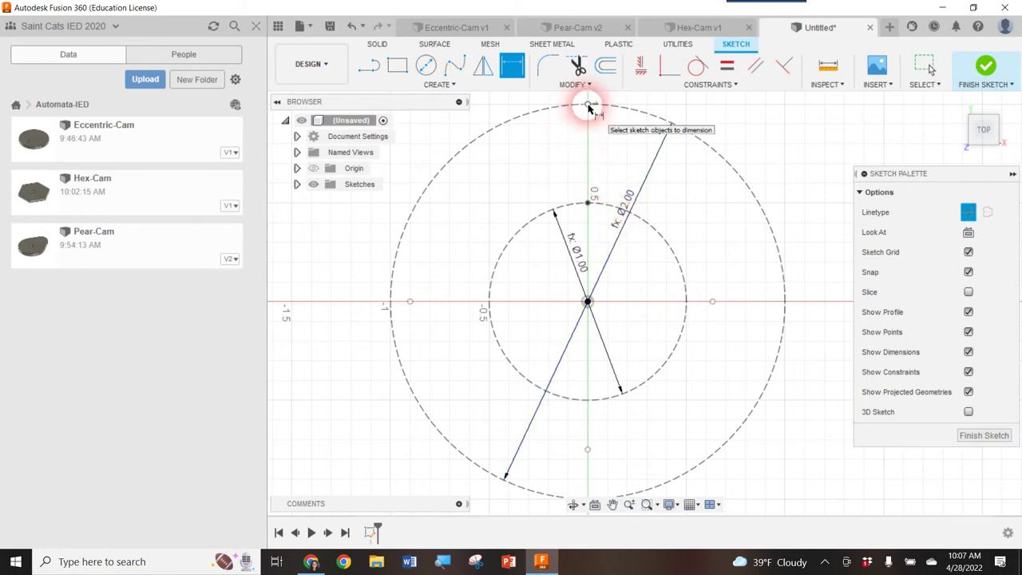
click(589, 202)
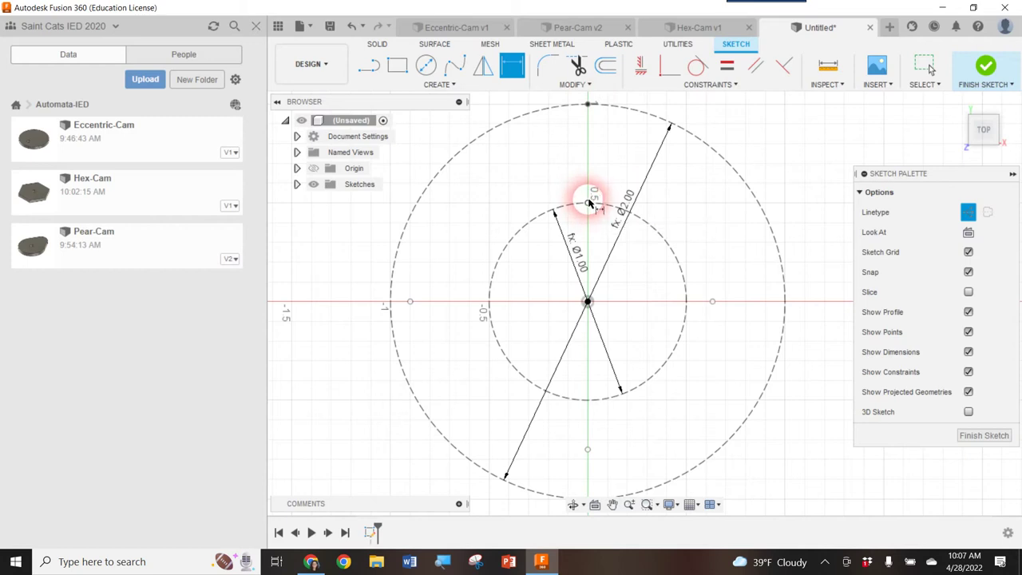
click(588, 105)
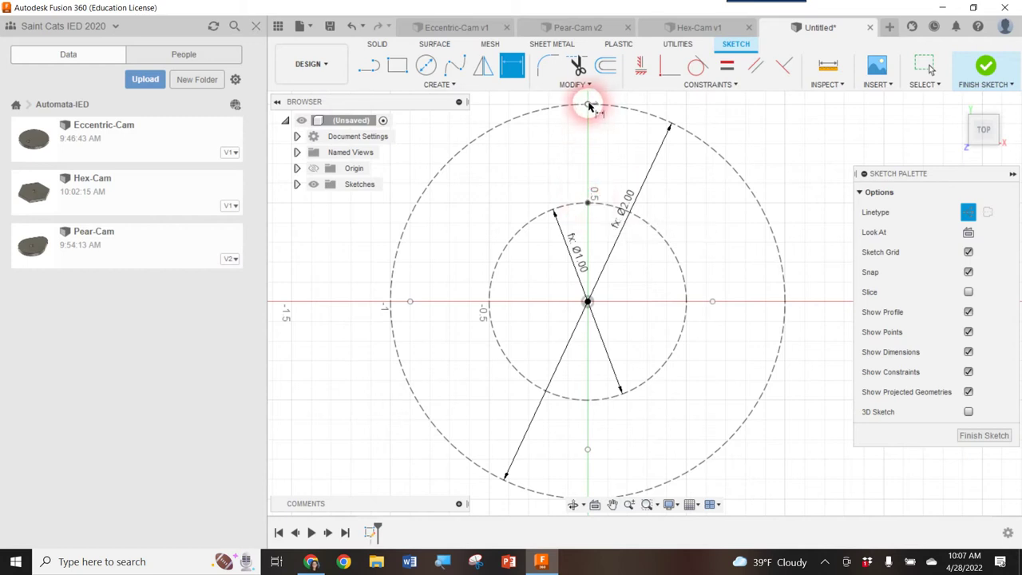
click(491, 206)
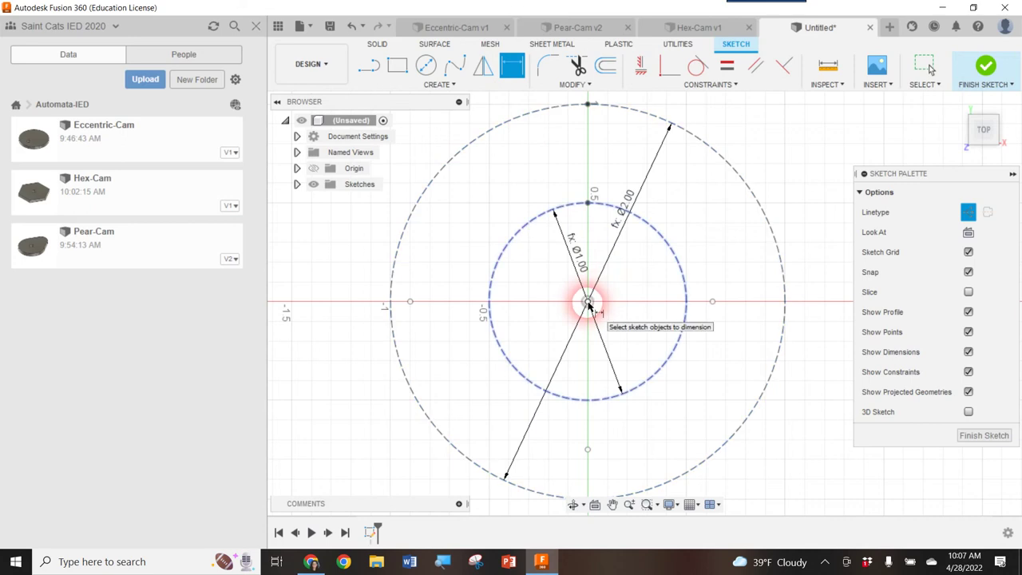
click(588, 304)
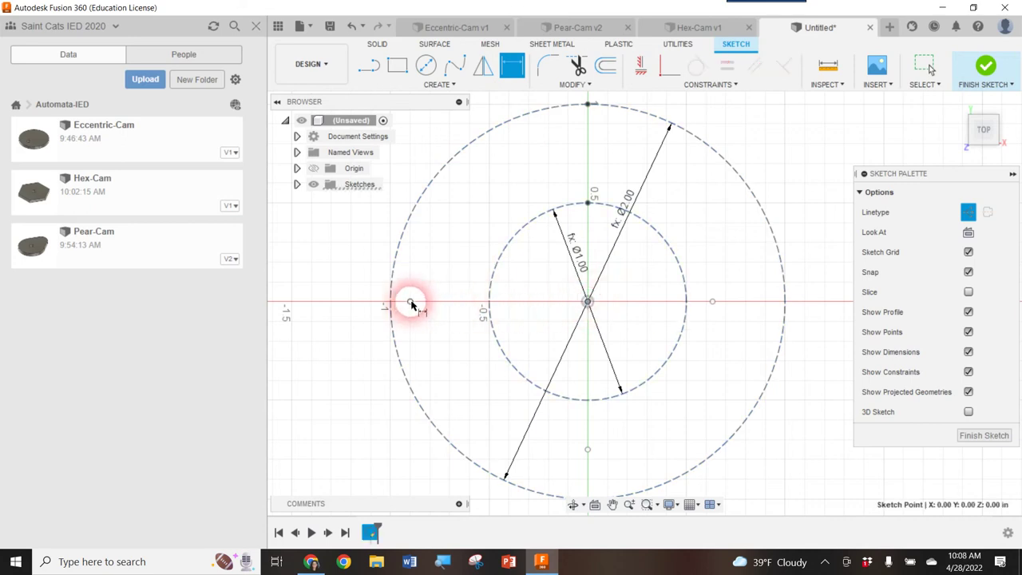
click(410, 303)
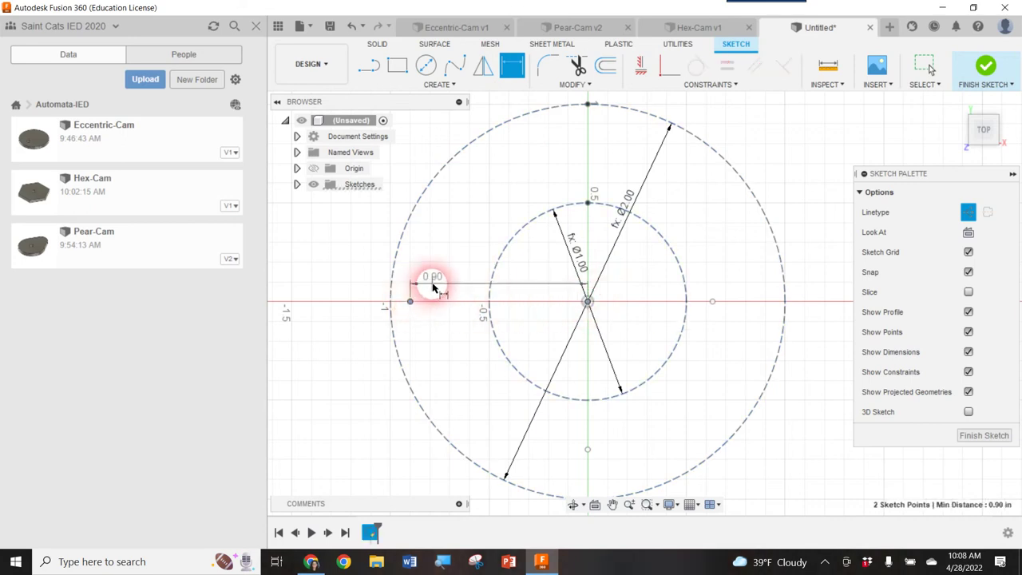
click(433, 287)
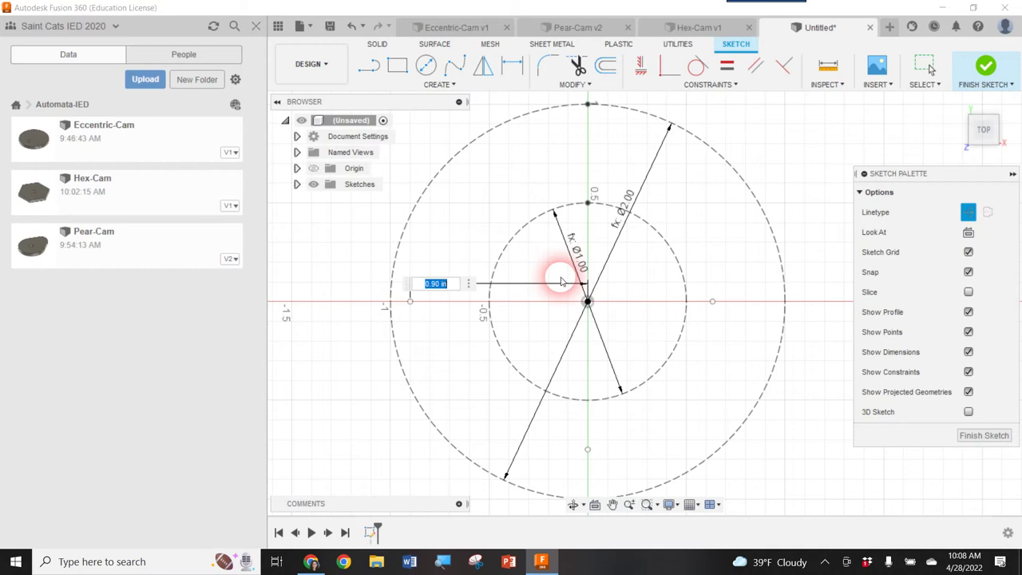
text((d)
text(/4))
text(-)
text(()
text(0.)
text(7)
text(5)
text(*)
text(d)
text())
text(/4)
text())
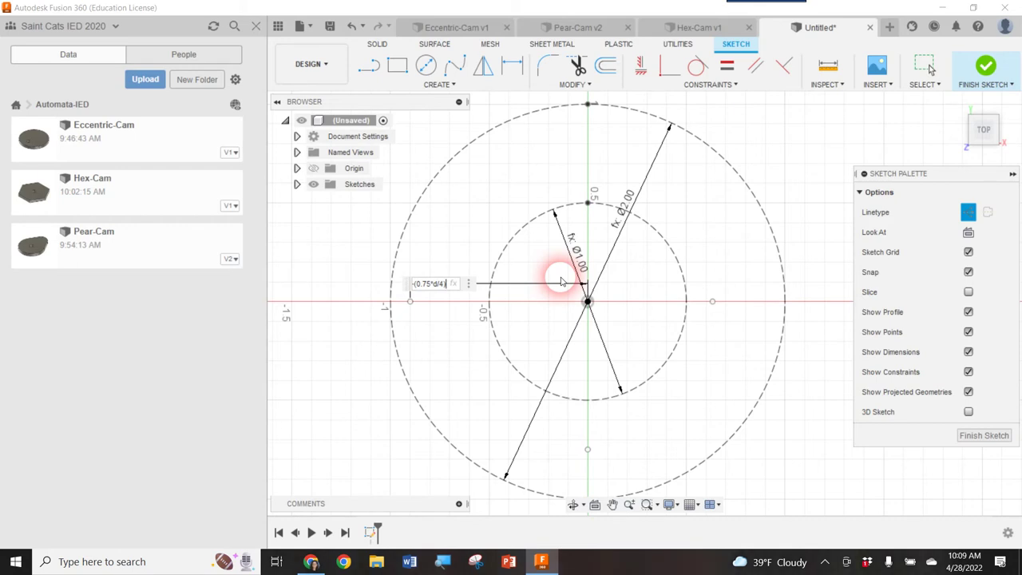
key(Return)
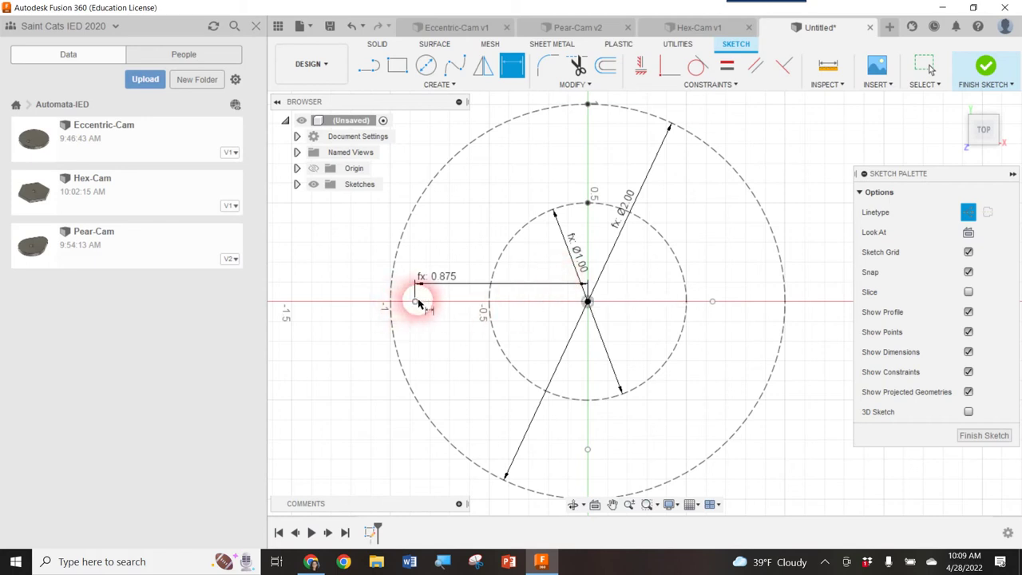
Constrain the left guide point to lie horizontally in line with the origin
click(640, 65)
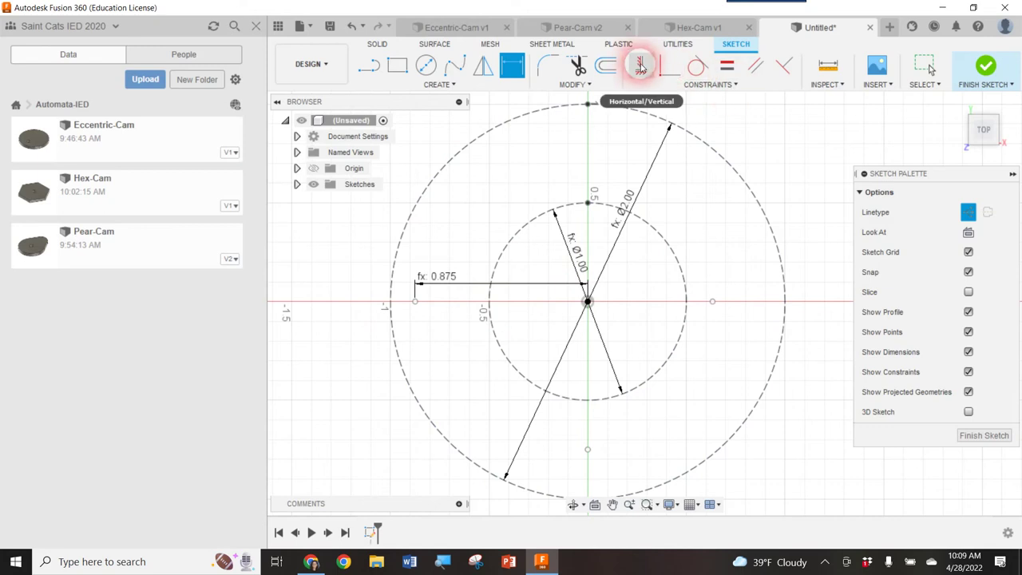
click(589, 305)
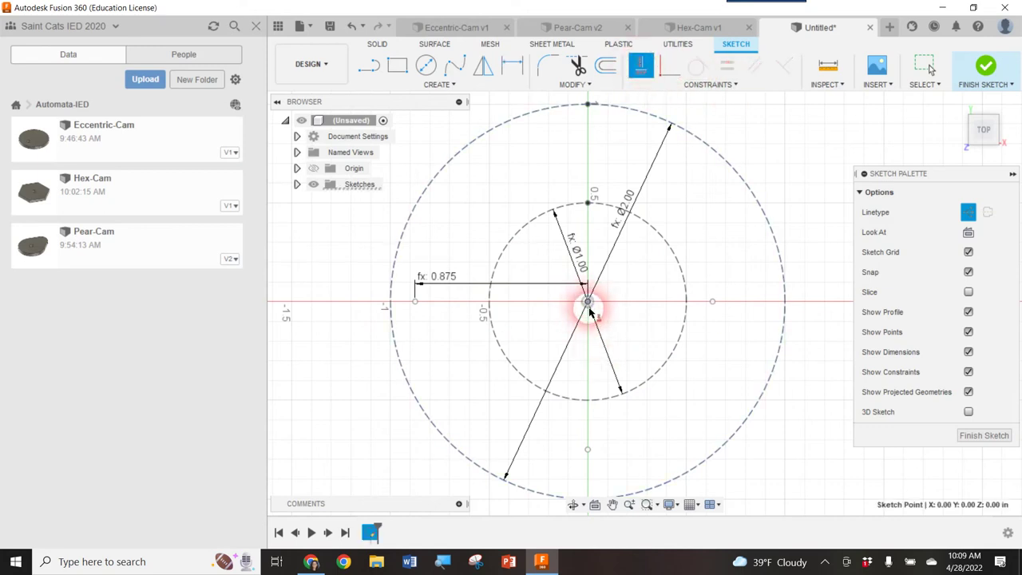
click(415, 302)
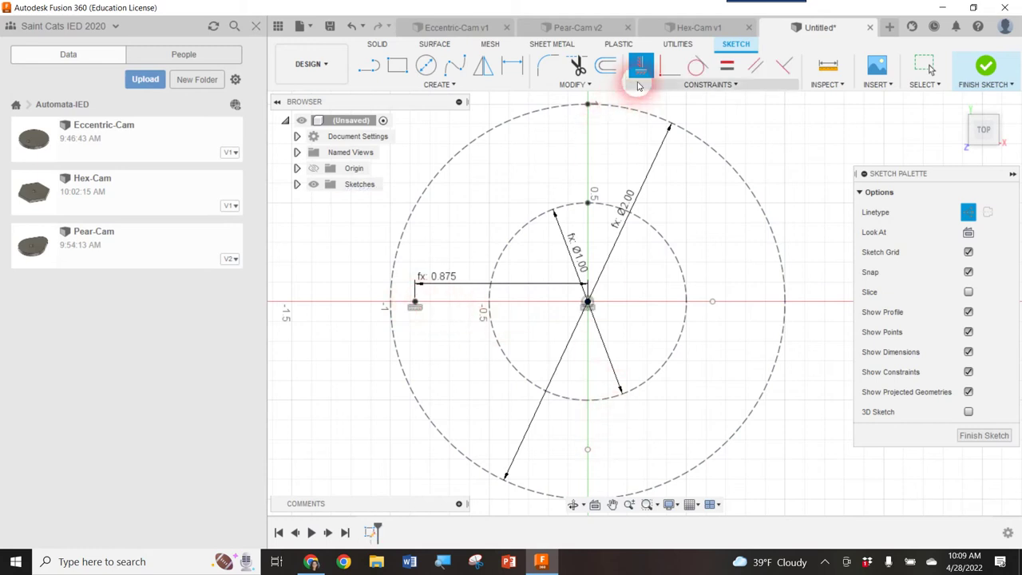
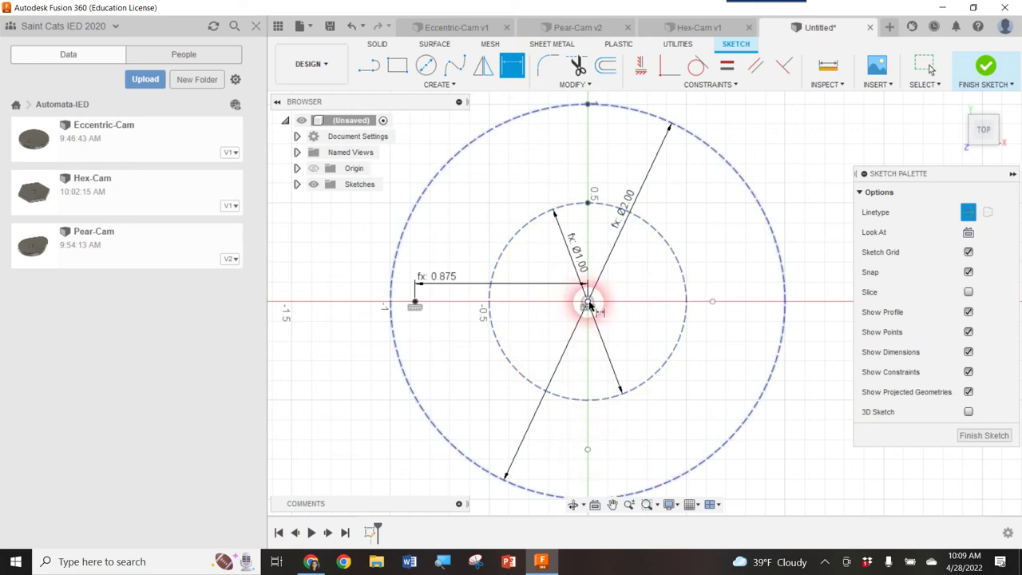
Dimension the vertical distance from the origin to the guide point below it as (d/4)+(0.5*d/4)
click(587, 450)
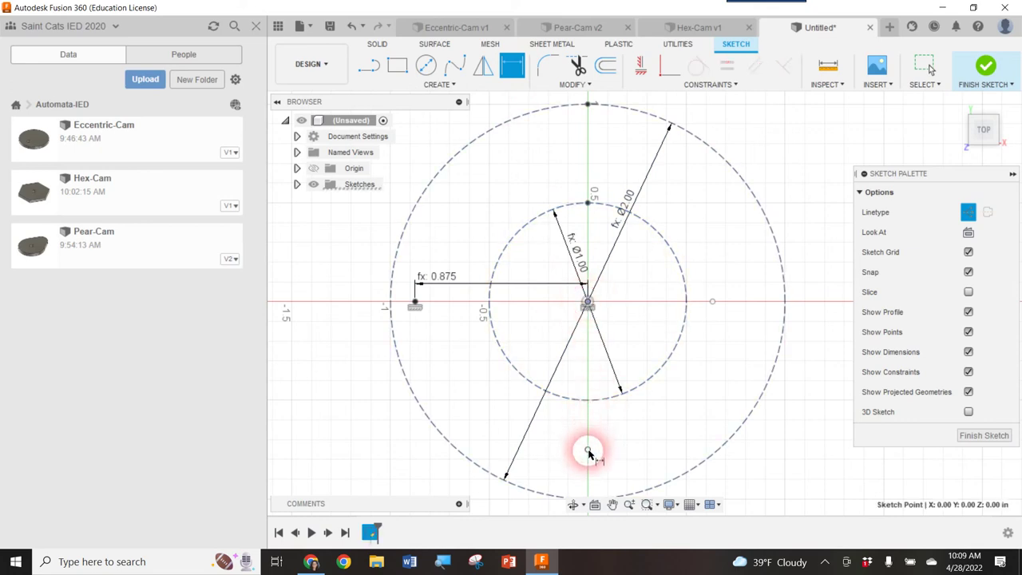
click(588, 449)
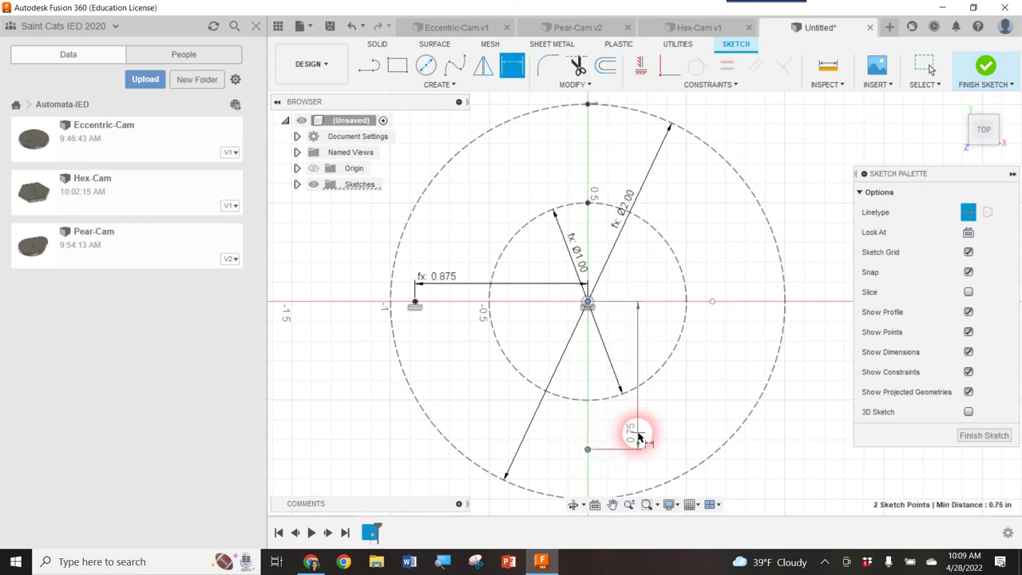
click(628, 433)
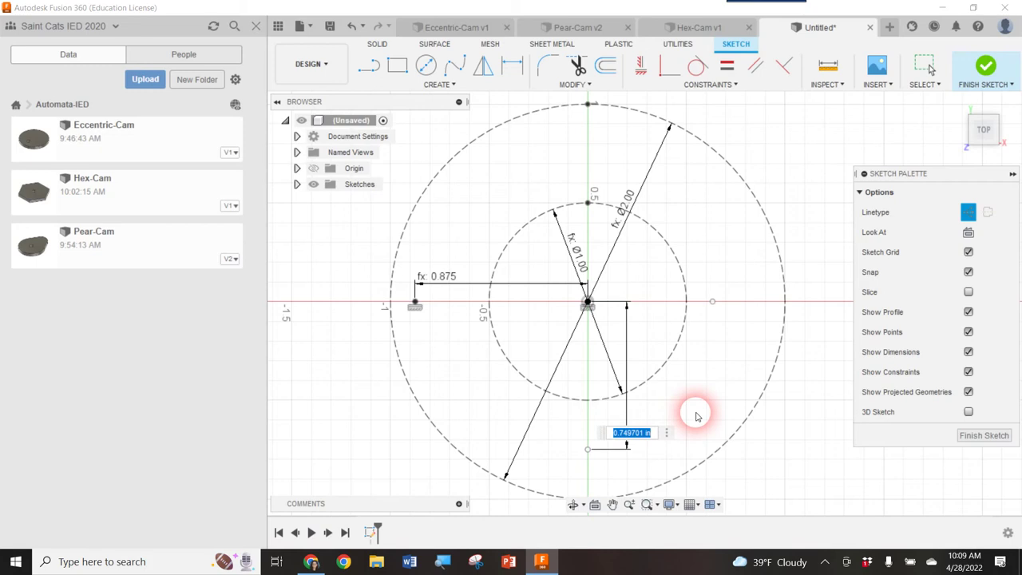
key(BackSpace)
text((d)
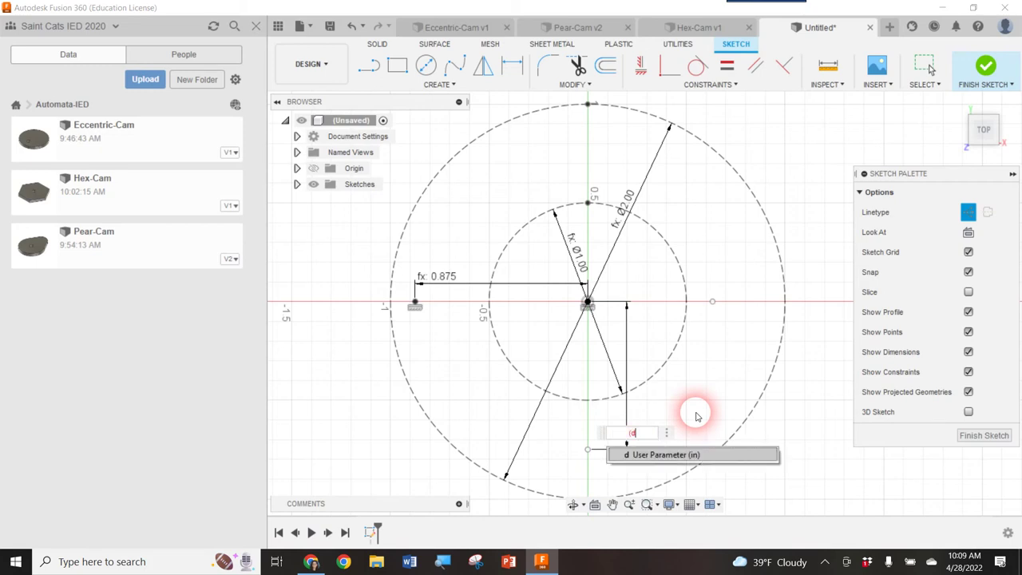
text(/4)
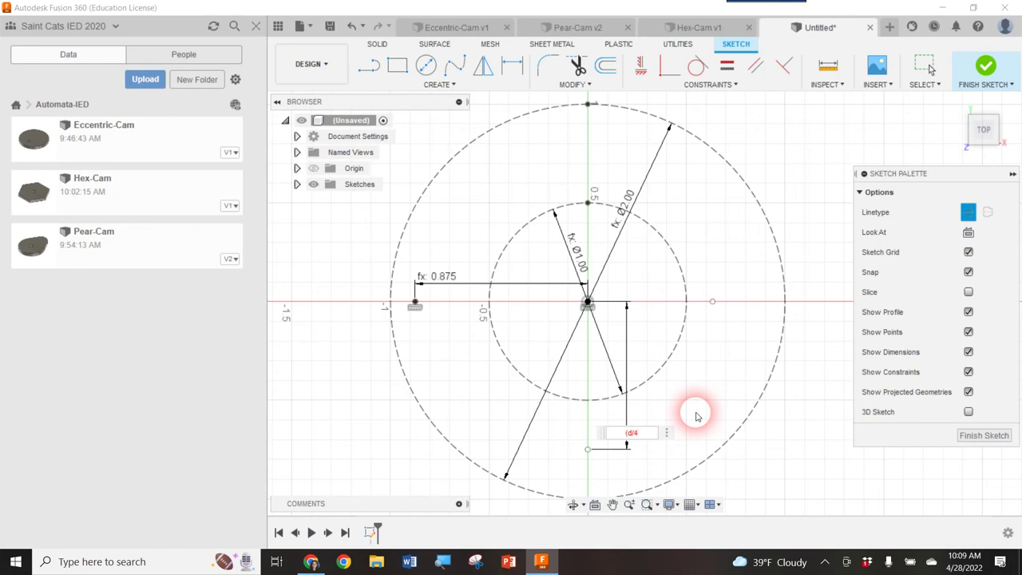
text())
text(+1)
text(0.5)
text(")
text(d/4)
text())
key(Return)
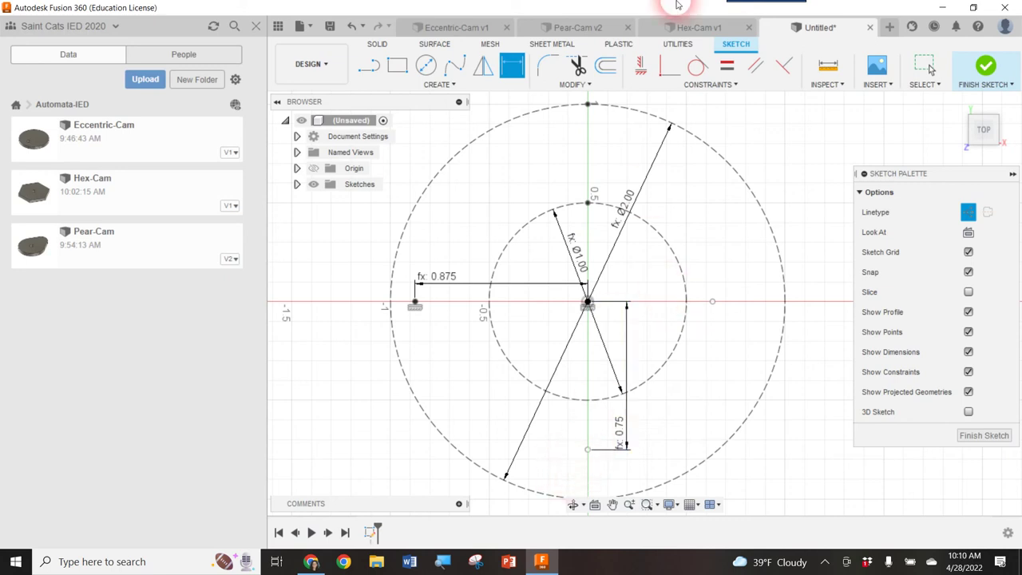
Constrain the lower guide point to lie vertically in line with the origin
click(641, 65)
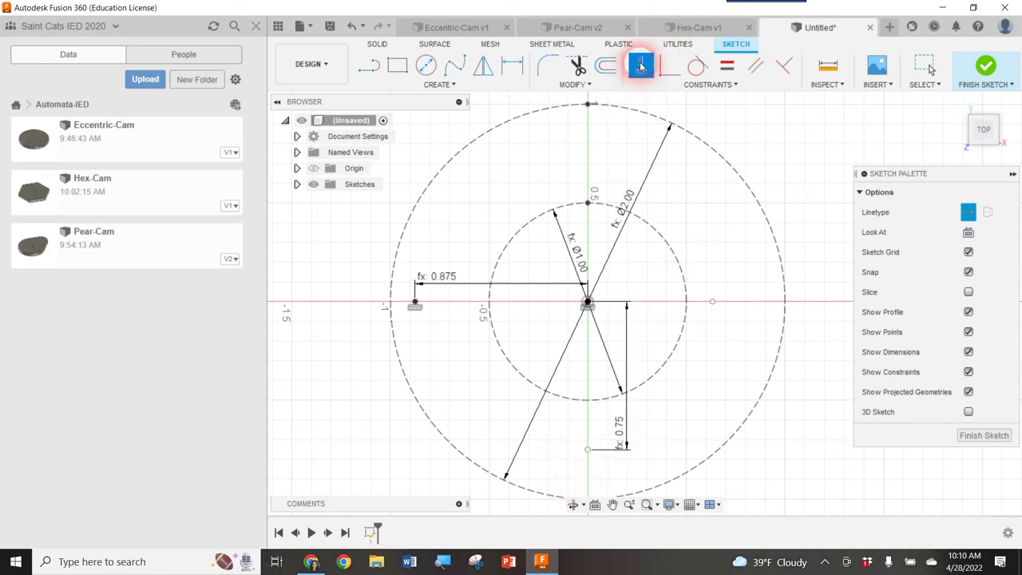
click(589, 304)
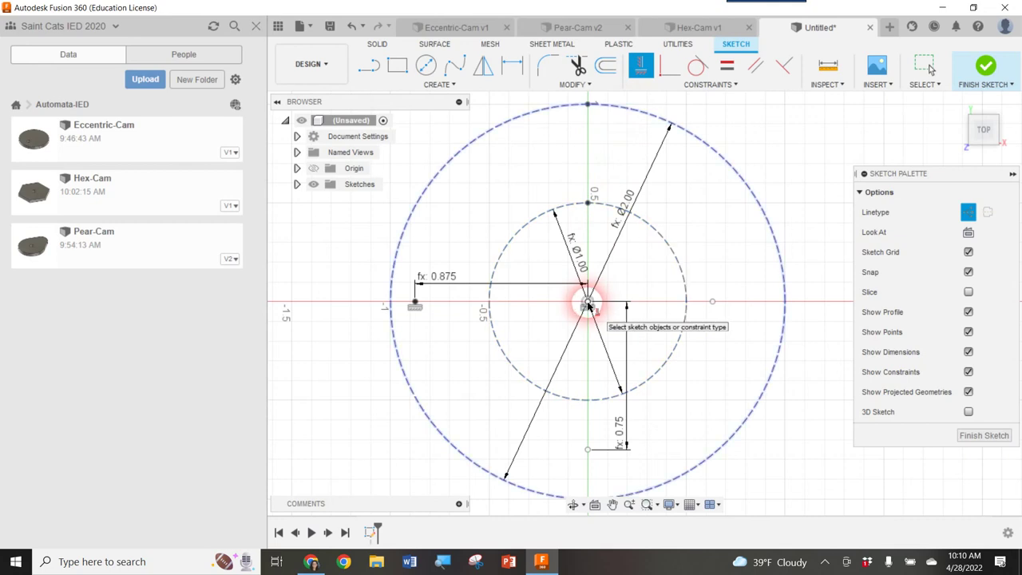
click(588, 448)
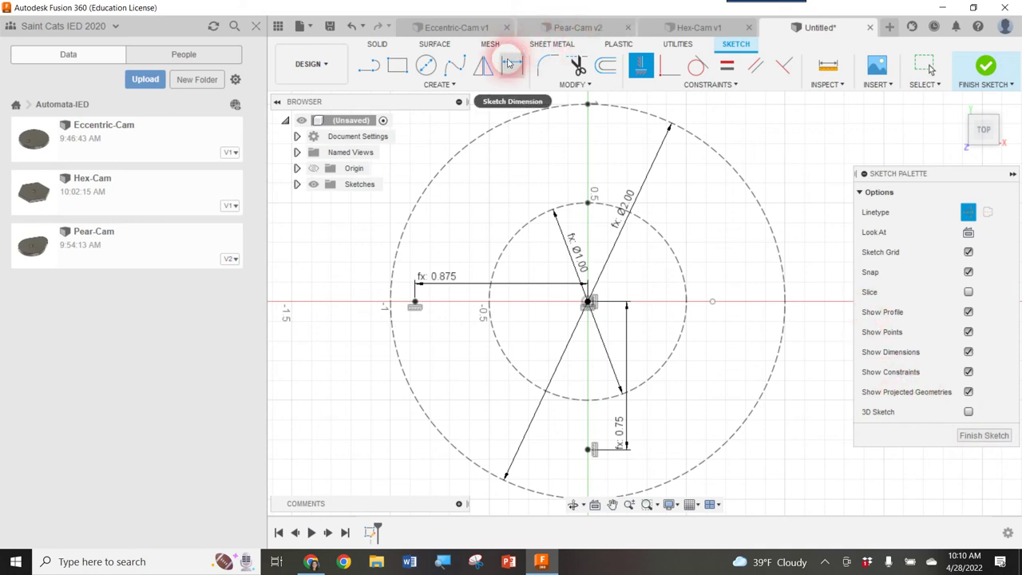
Dimension the horizontal distance from the origin to the right guide point as (d/4)+(0.25*d/4)
click(508, 69)
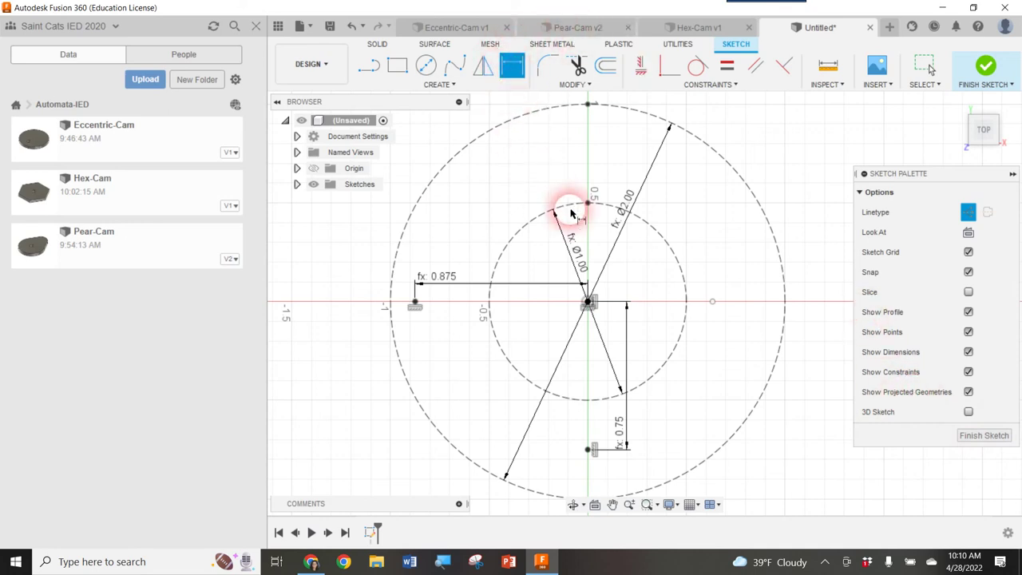
click(591, 306)
click(589, 303)
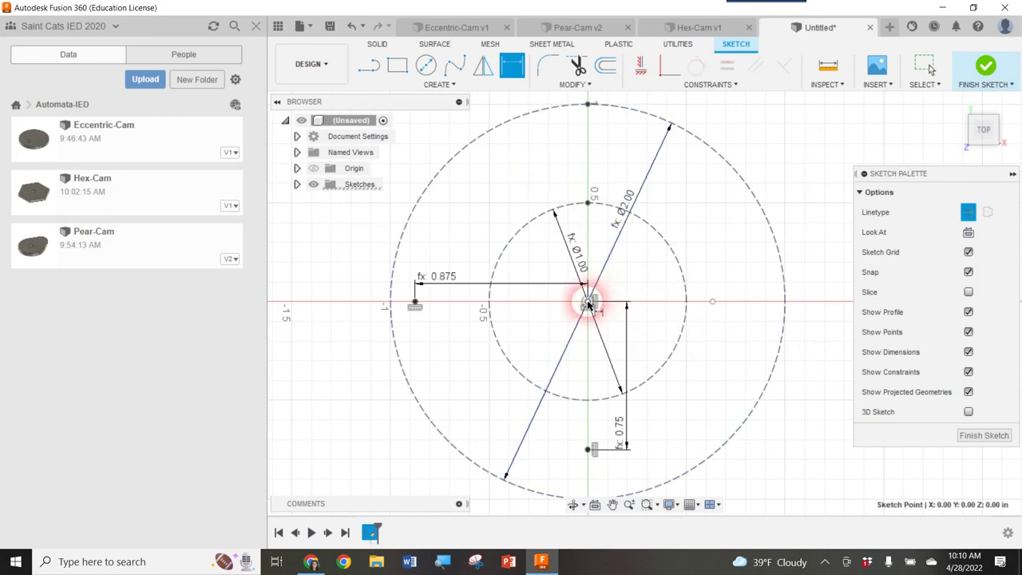
click(711, 303)
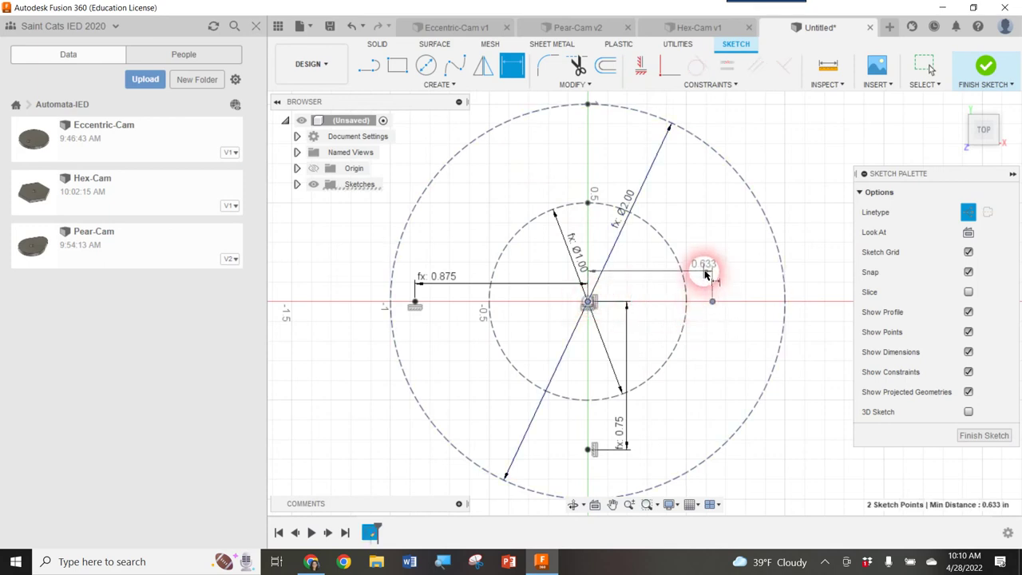
click(709, 272)
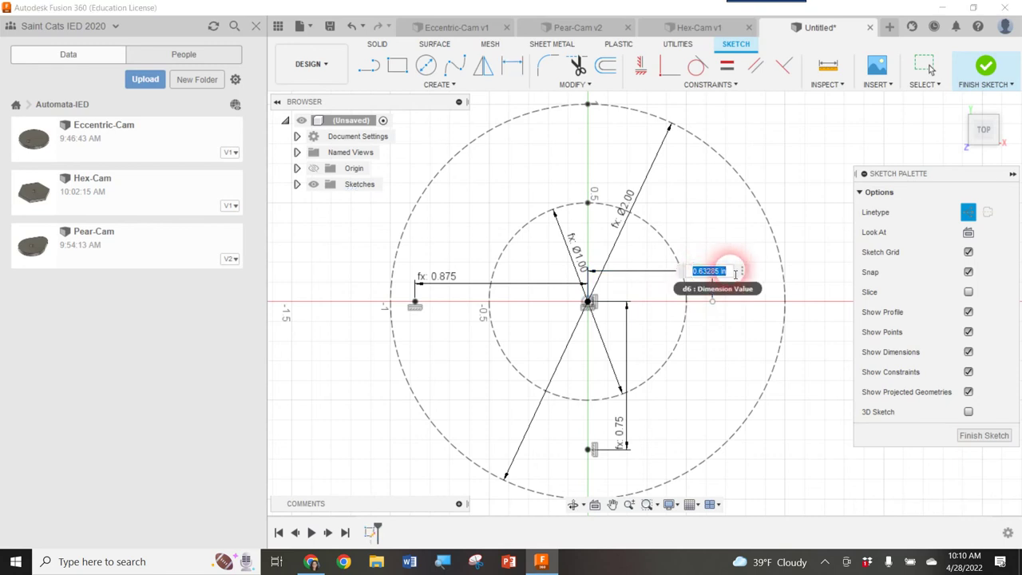
key(BackSpace)
text((d)
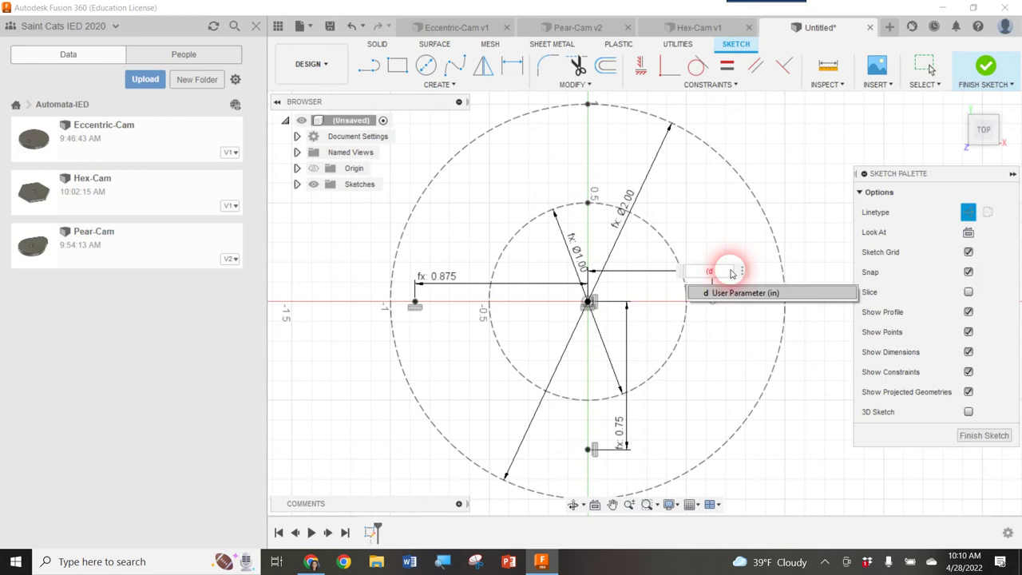
text(1)
text(4))
text(-)
key(BackSpace)
text(+(0.25)
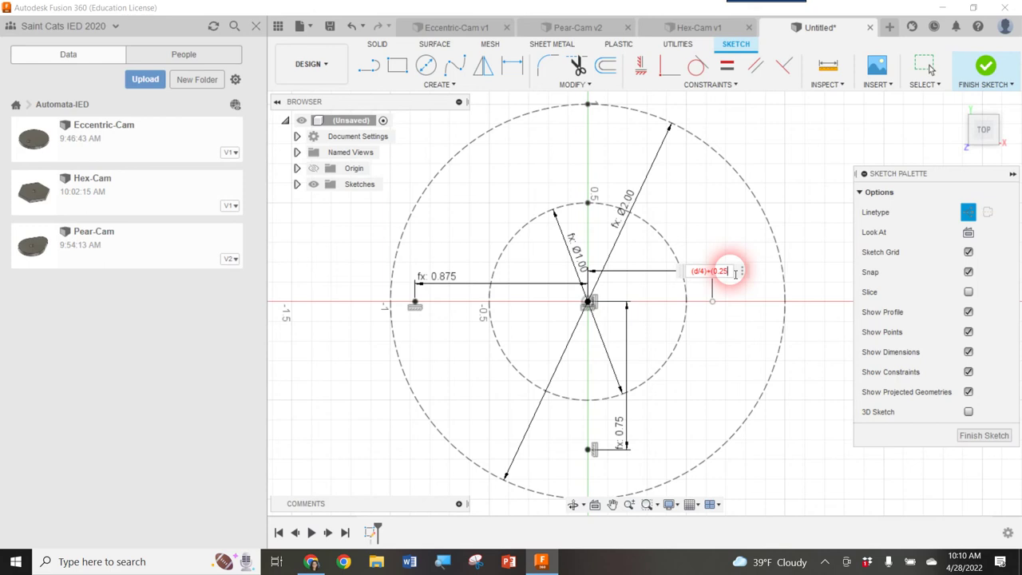
text())
text(*d)
text(/4)
text())
key(Return)
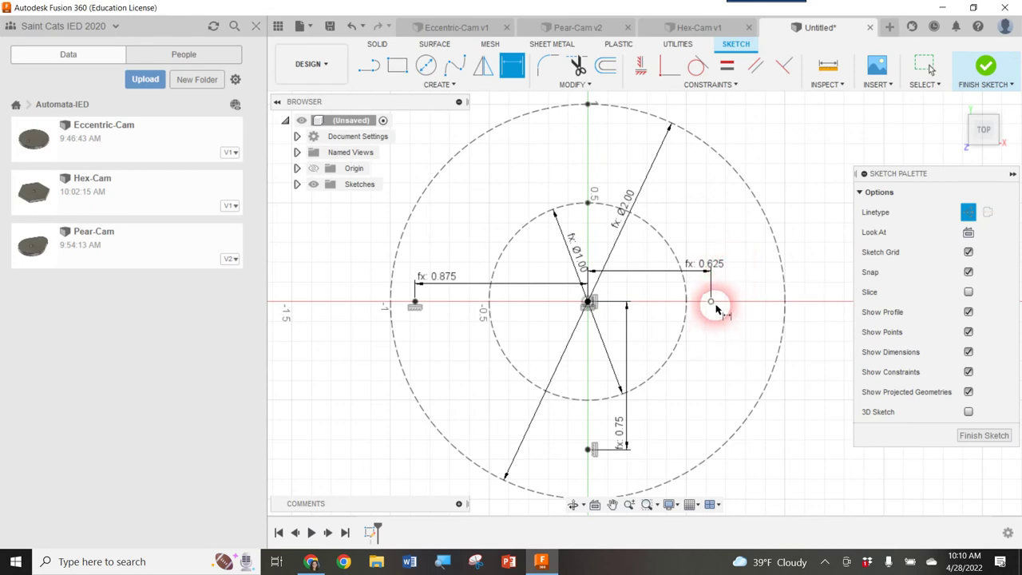
Constrain the right guide point to lie horizontally in line with the origin and leave the constraint command
click(711, 303)
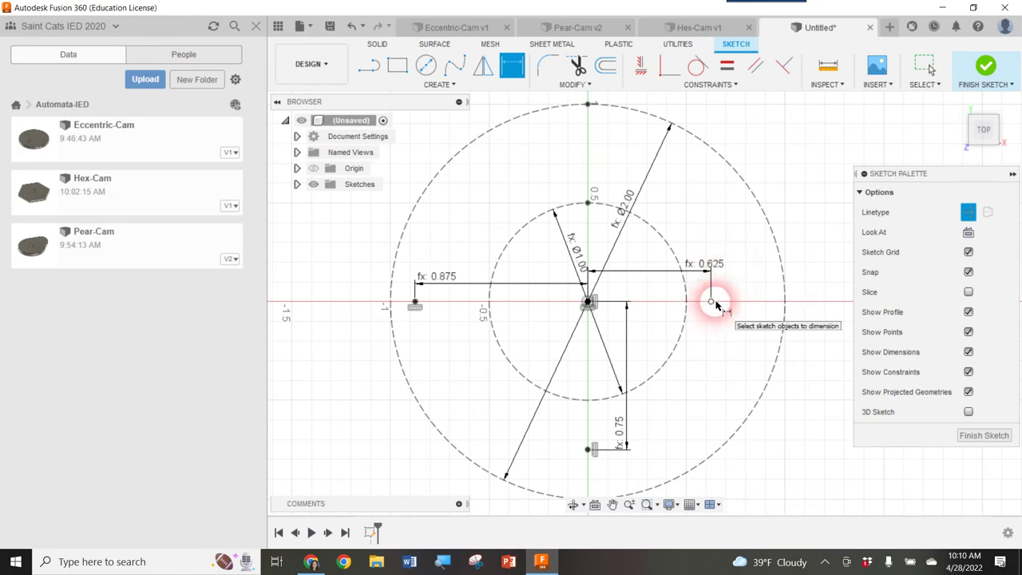
click(664, 123)
click(643, 70)
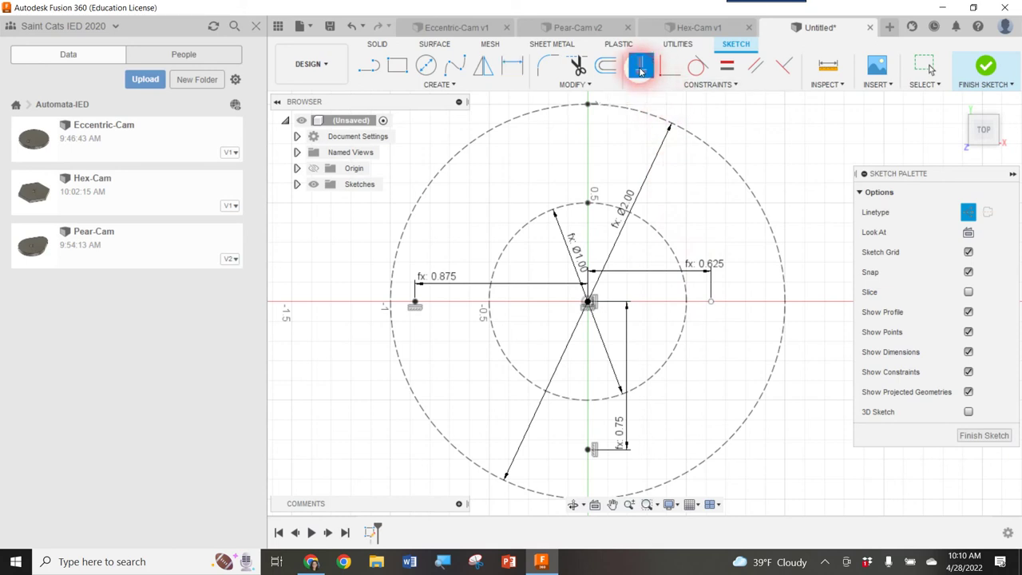
click(603, 275)
click(588, 301)
click(705, 302)
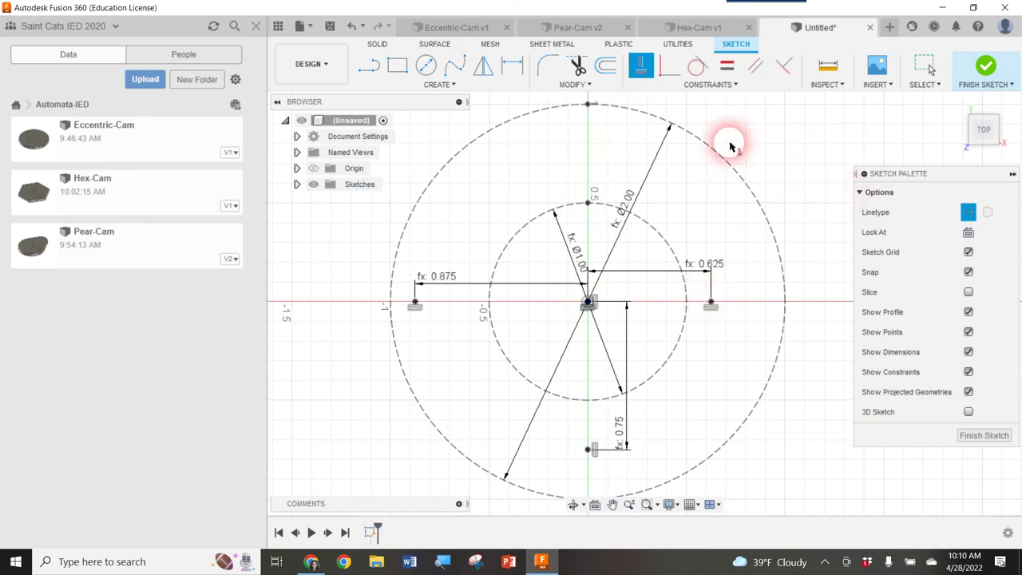
key(Escape)
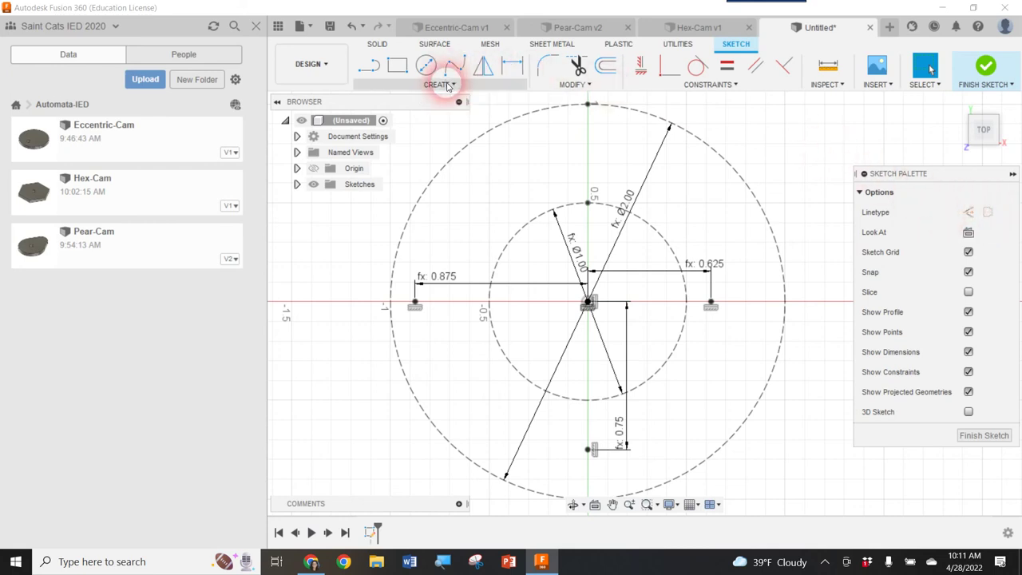
Draw a three-point arc from the top of the outer construction circle to the lower guide point, passing through the left guide point
click(448, 86)
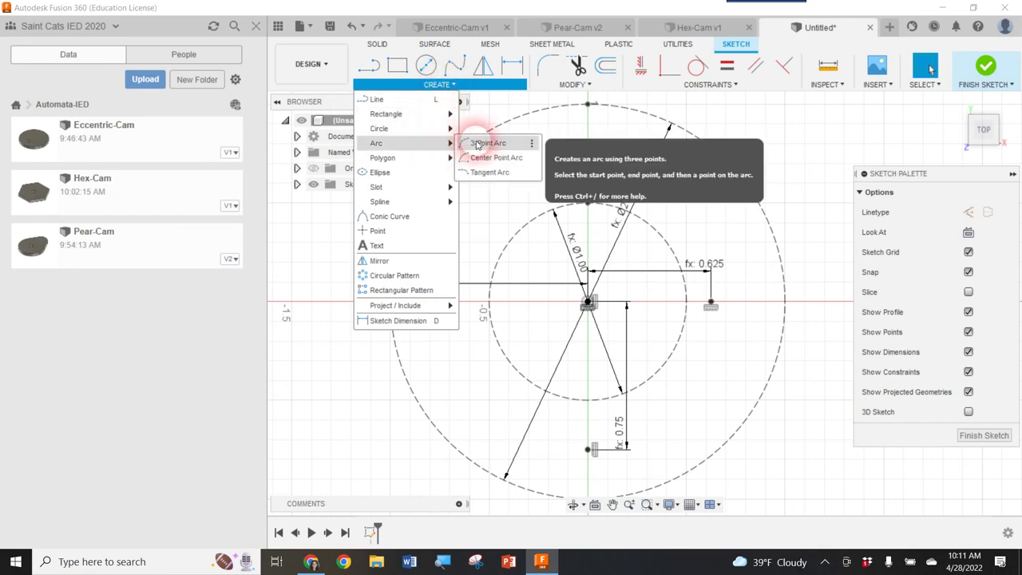
click(476, 143)
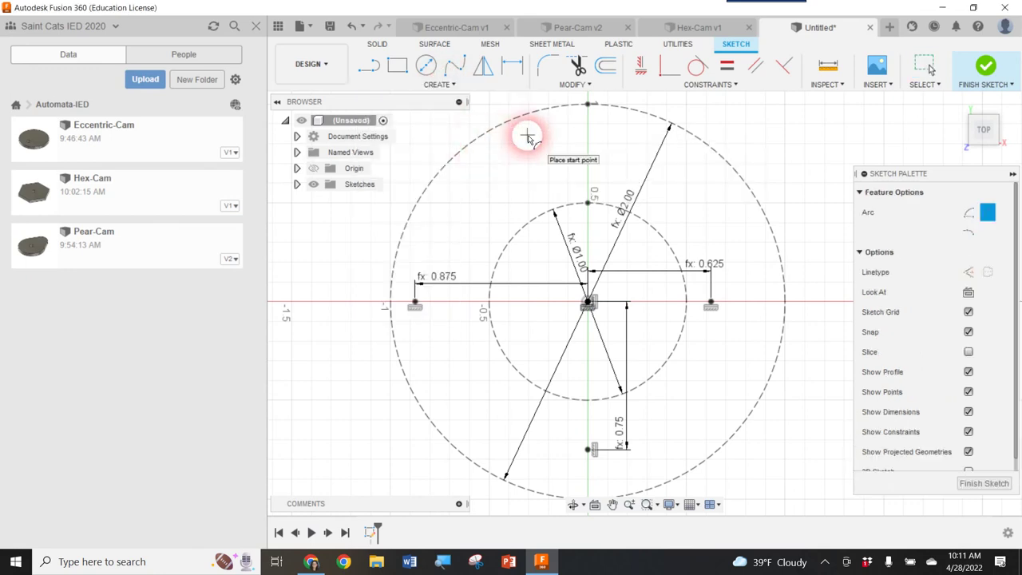
click(588, 104)
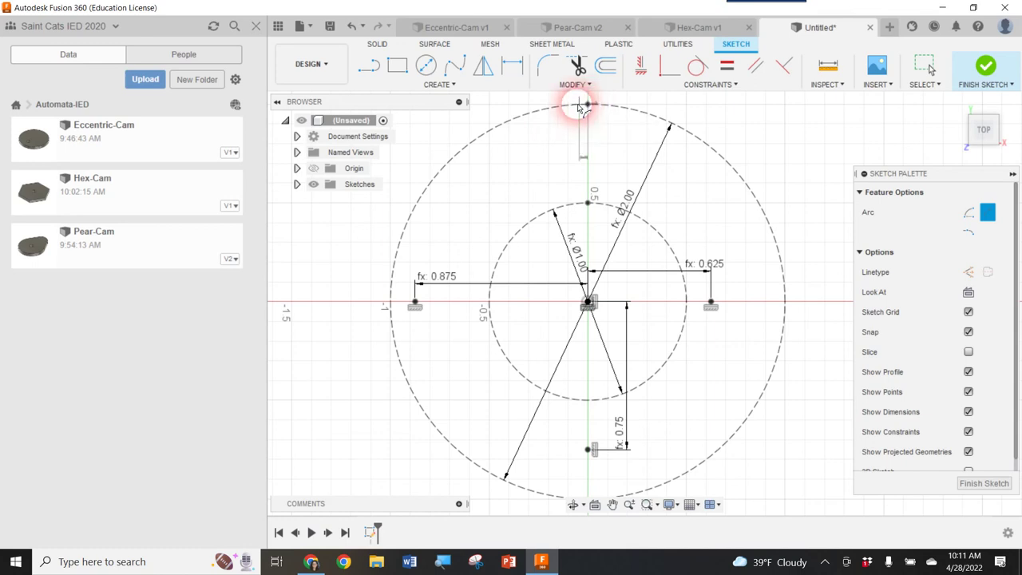
click(589, 449)
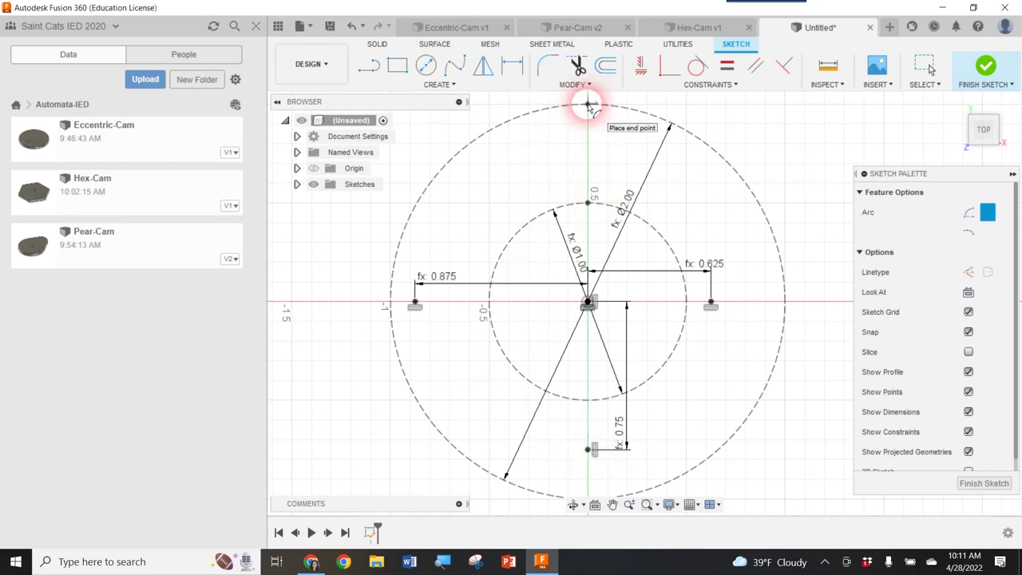
click(588, 104)
click(588, 447)
click(588, 450)
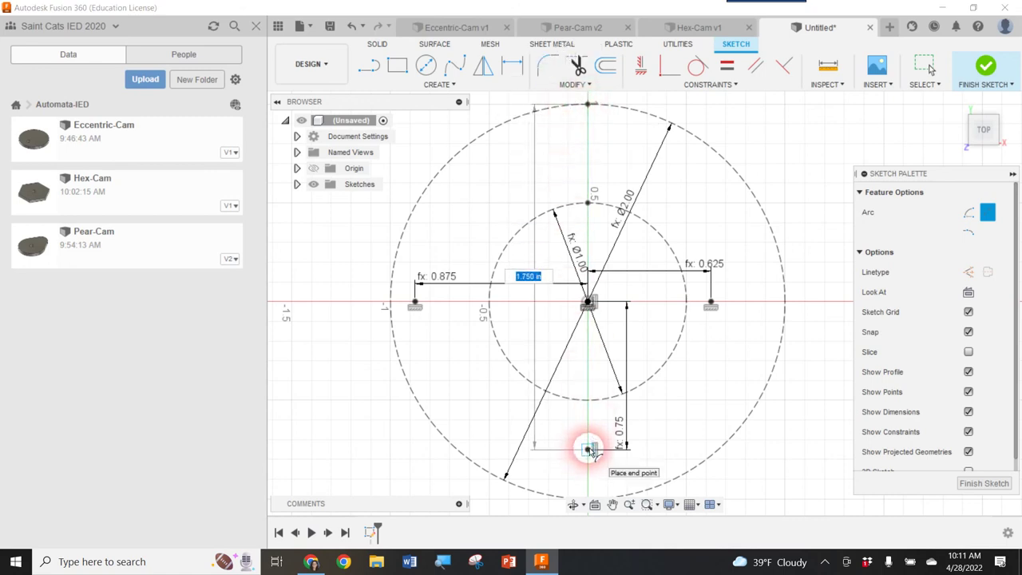
click(588, 449)
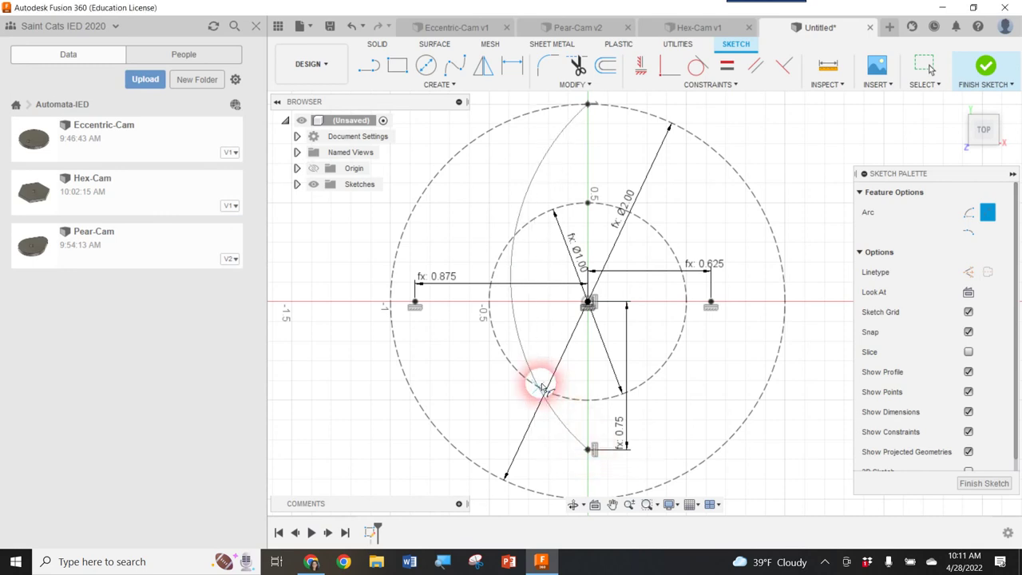
click(415, 303)
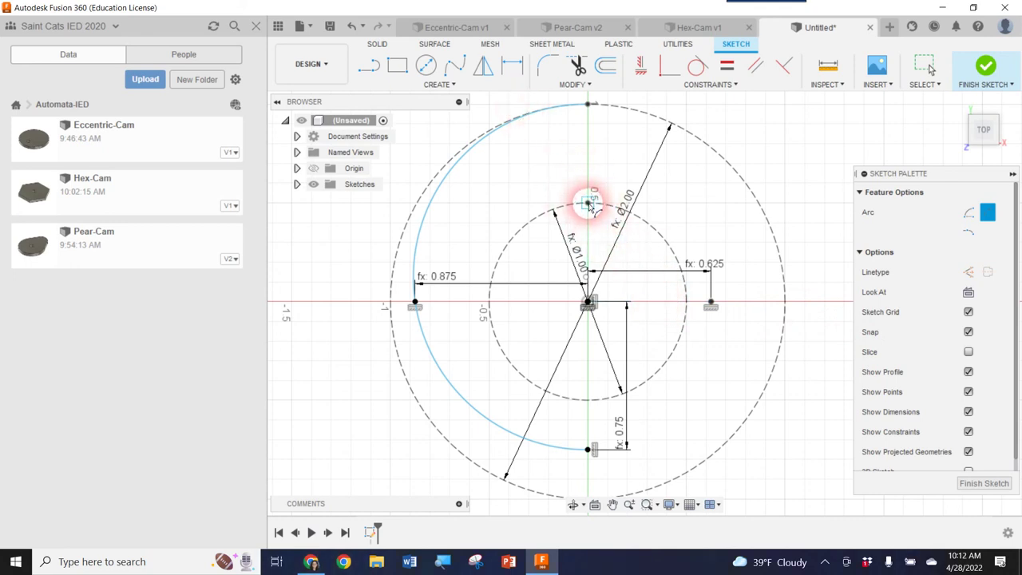
Draw a three-point arc from the top of the inner construction circle to the lower guide point, passing through the right guide point
click(588, 204)
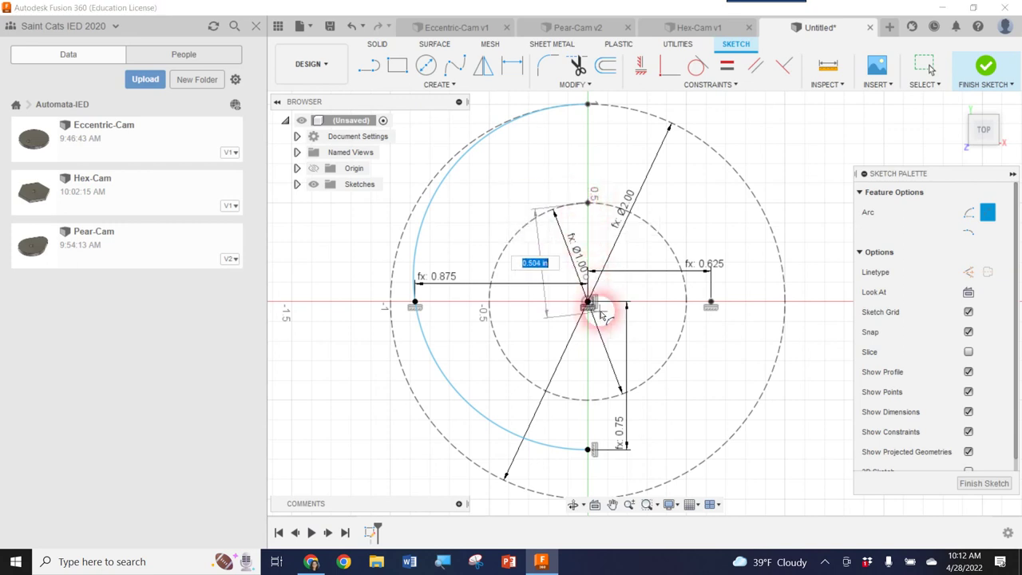
click(588, 449)
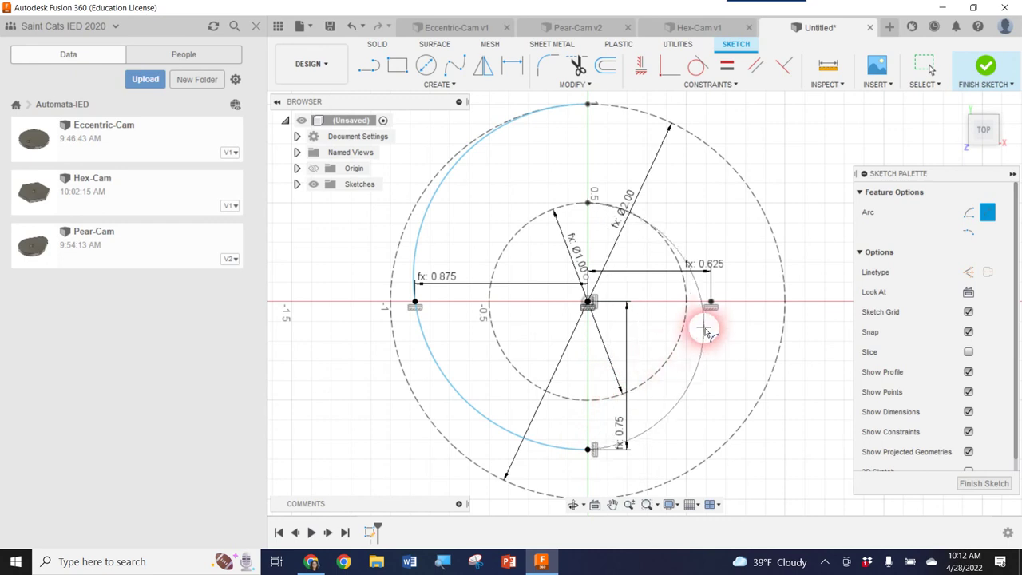
click(711, 303)
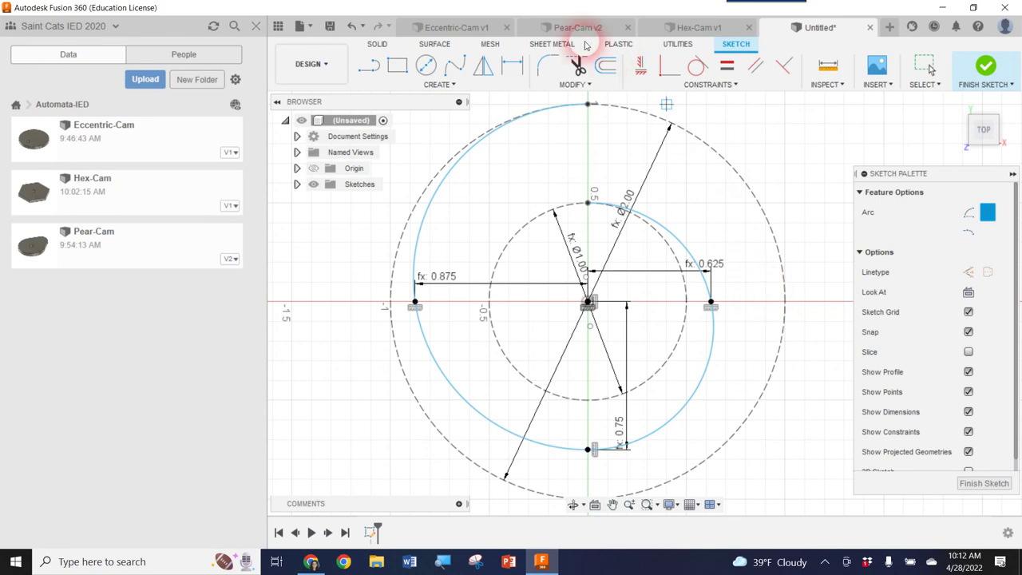
Close the cam profile with a vertical line from the top of the outer construction circle to the top of the inner one
click(366, 71)
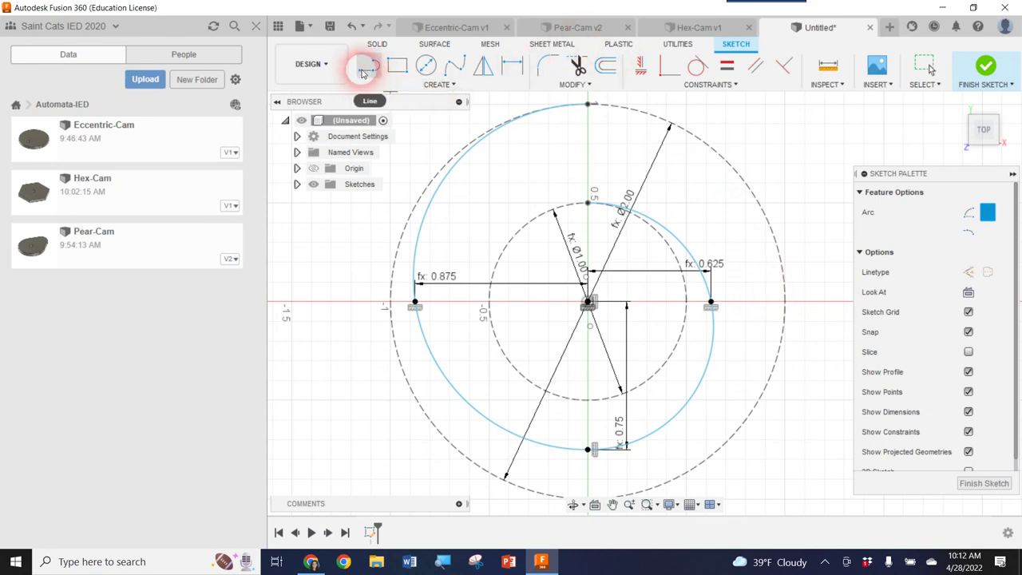
click(588, 105)
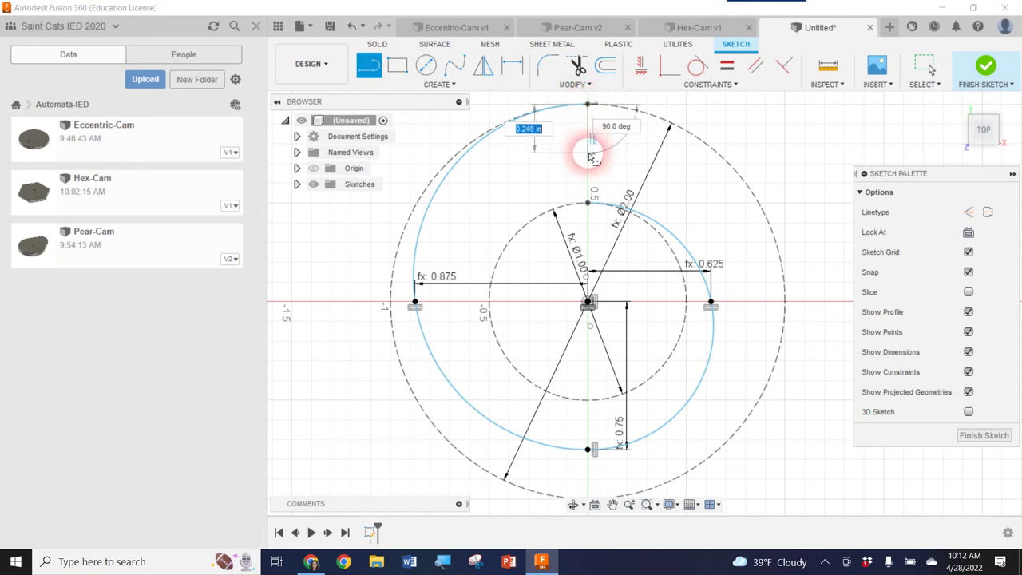
click(588, 204)
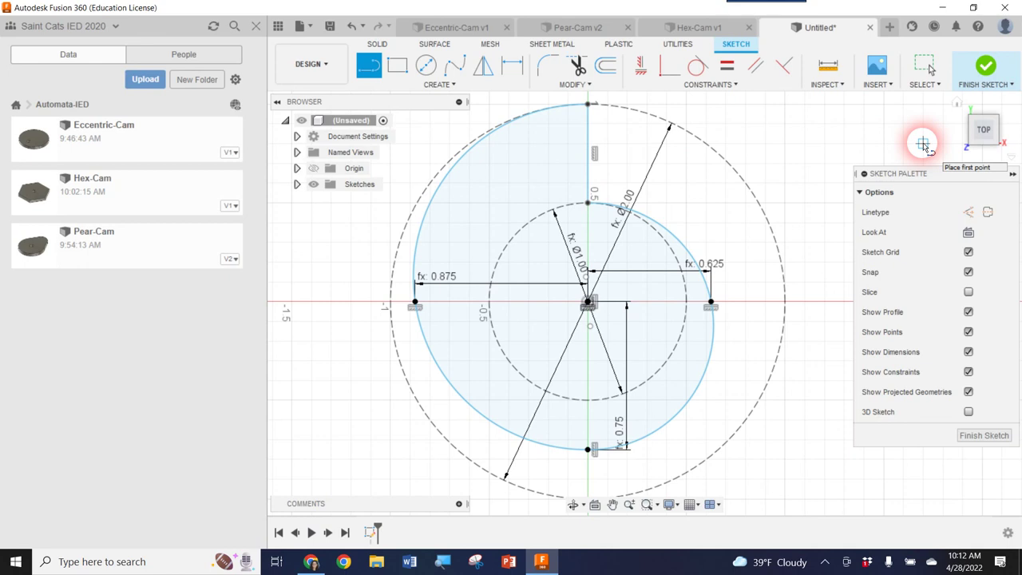
Draw a 0.25 in diameter circle centred on the origin for the shaft hole and finish the sketch
click(424, 67)
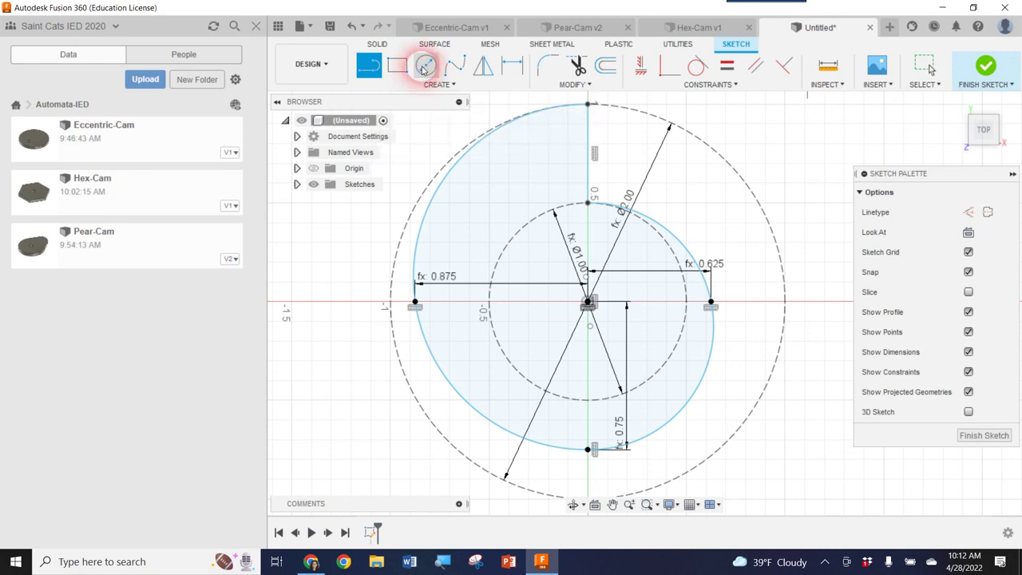
click(588, 304)
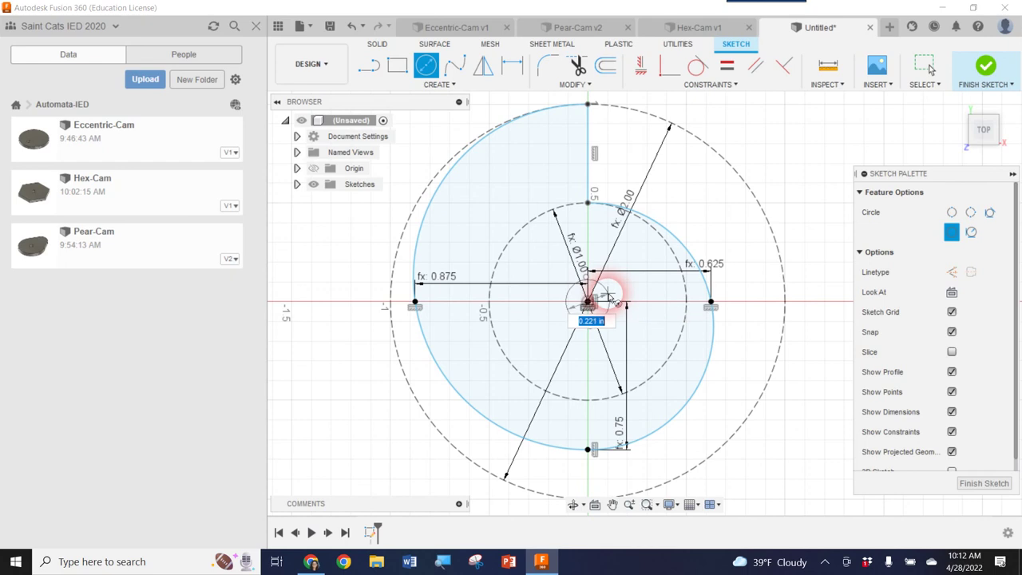
text(0.25)
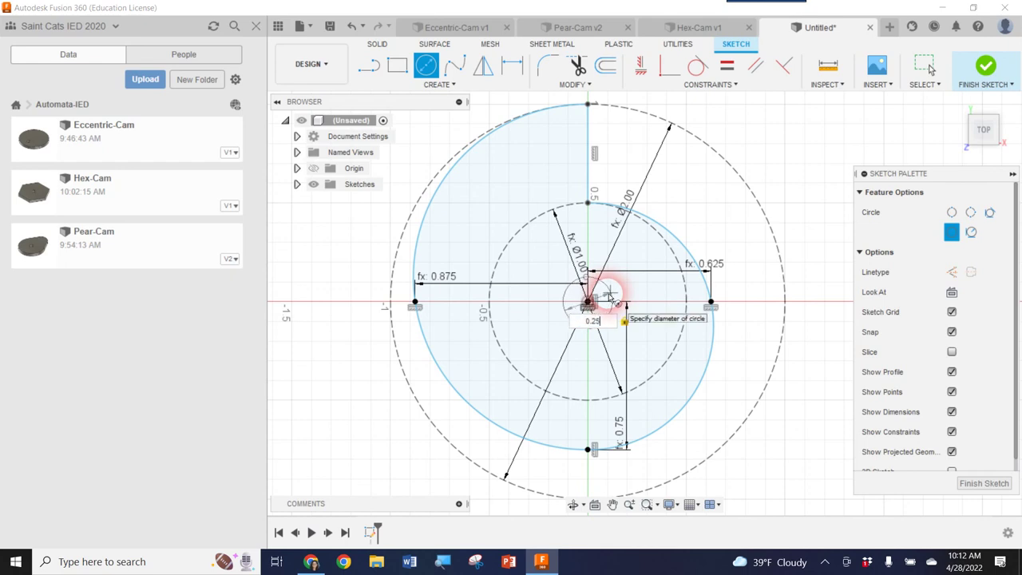
key(Return)
key(Escape)
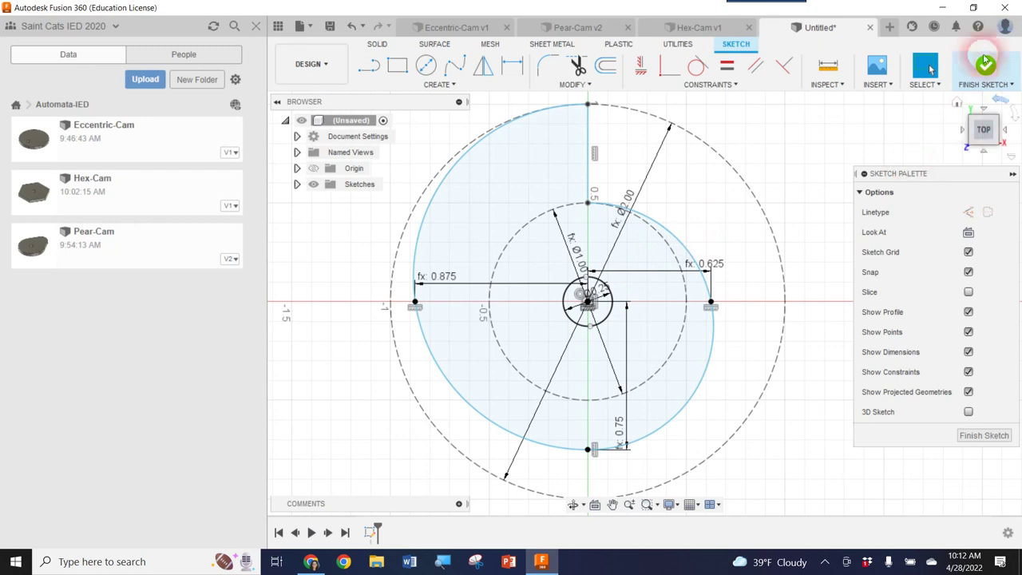
click(981, 70)
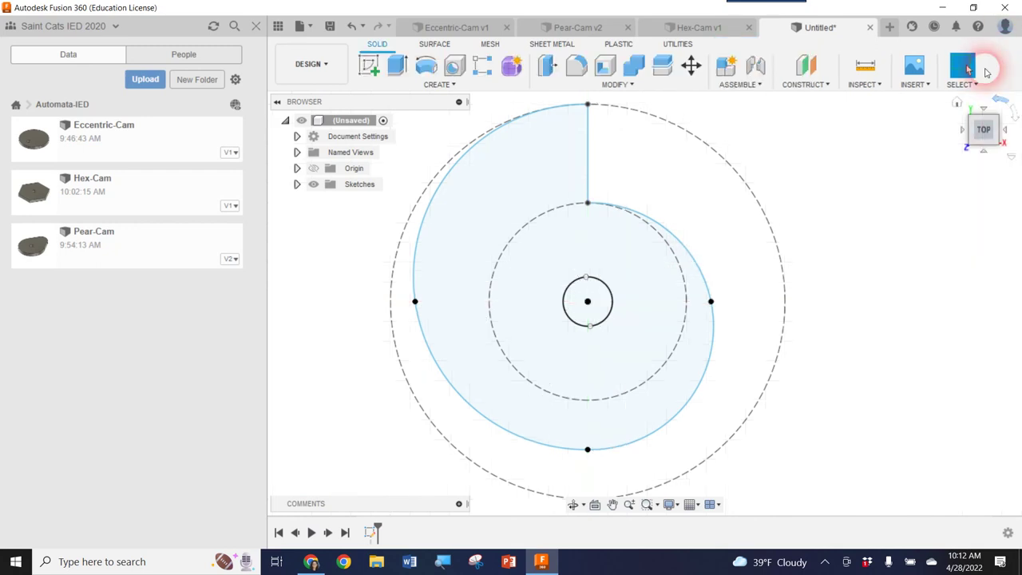
Extrude the cam profile around the centre hole 3/16 in as a new body
click(396, 67)
click(565, 189)
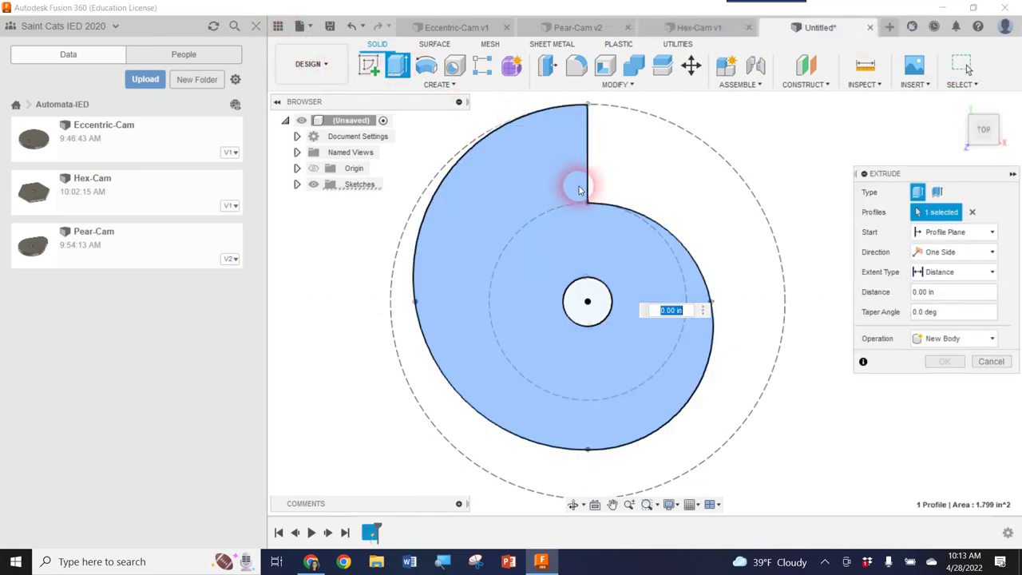
click(953, 292)
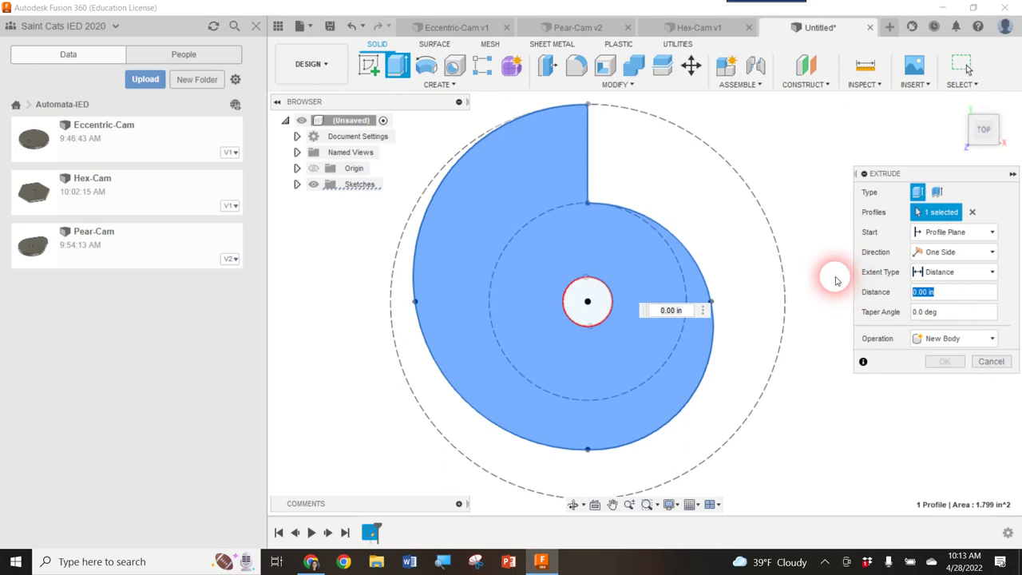
text(3/16)
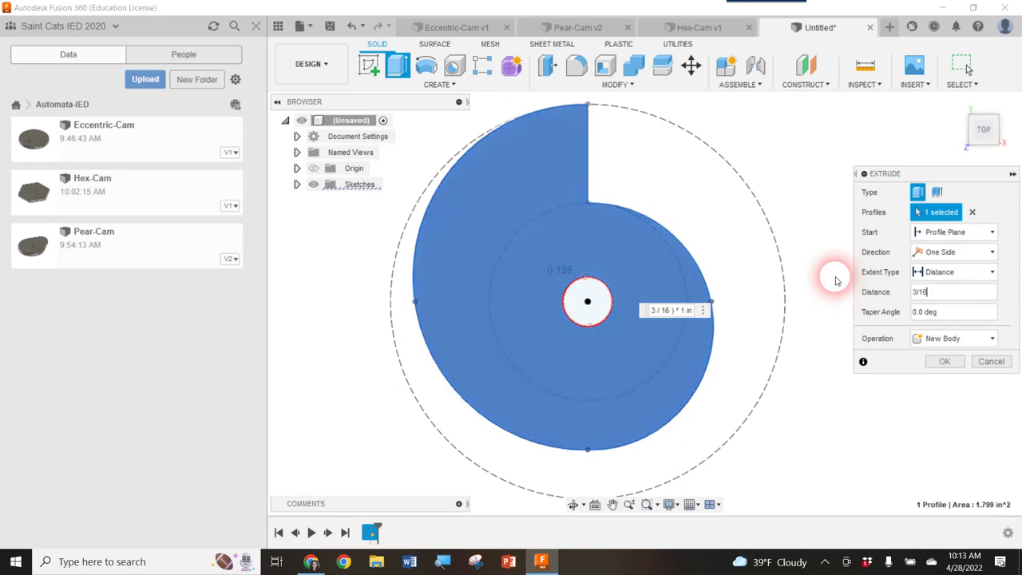
click(944, 361)
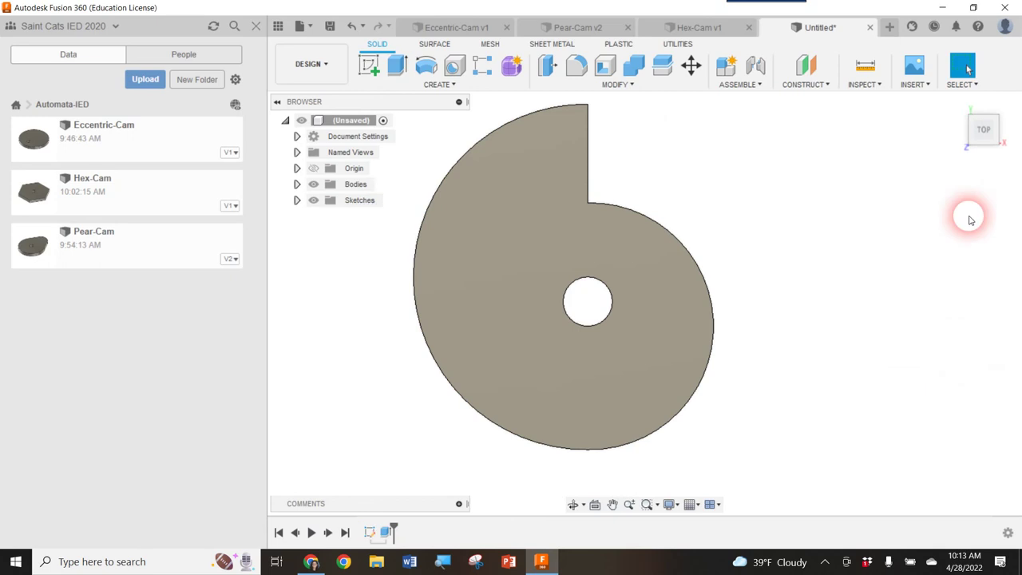
Save the design as Snail-Cam in the Automata-IED location
click(999, 123)
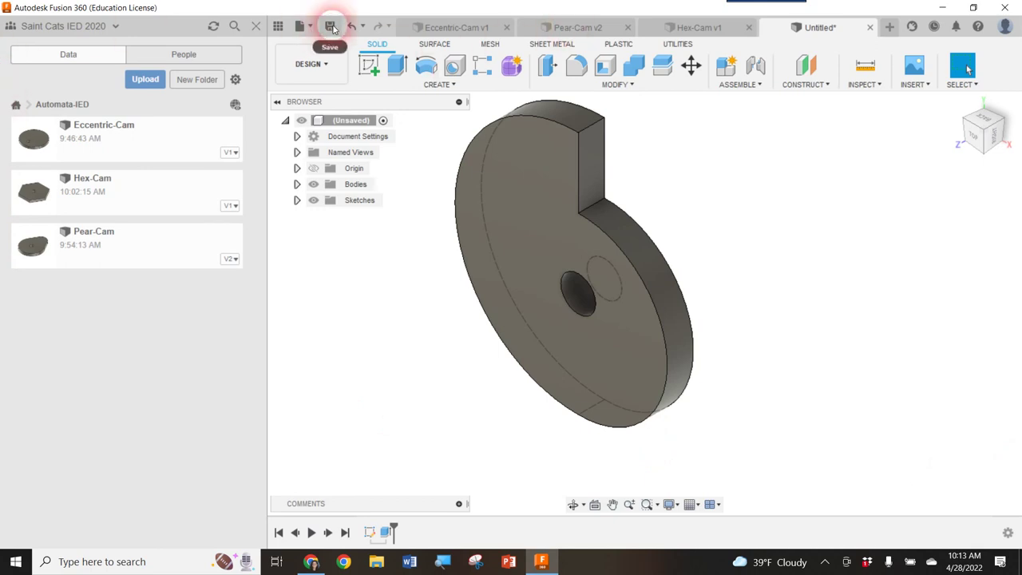
click(330, 28)
click(299, 25)
click(332, 167)
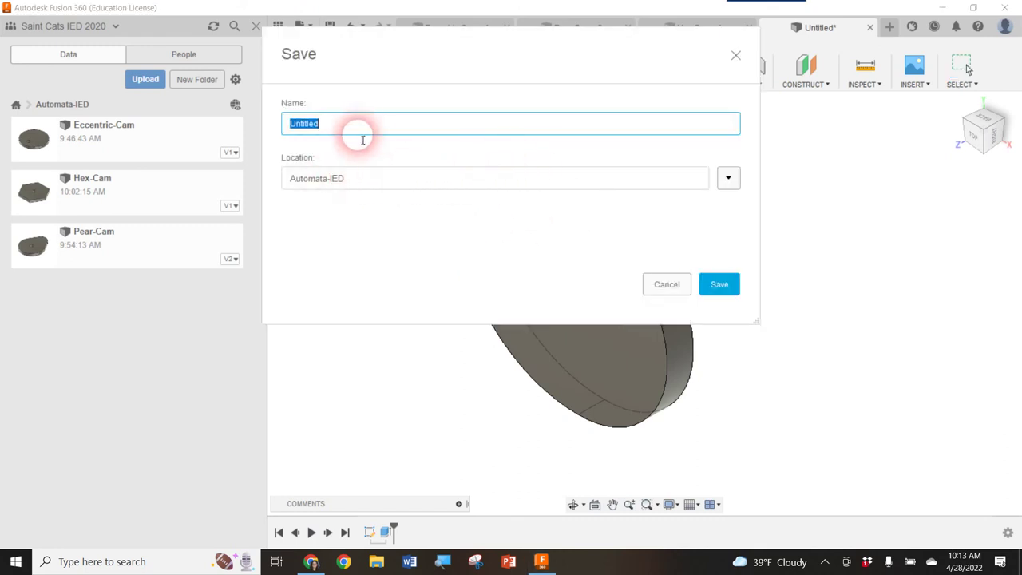
text(Snail-Cam)
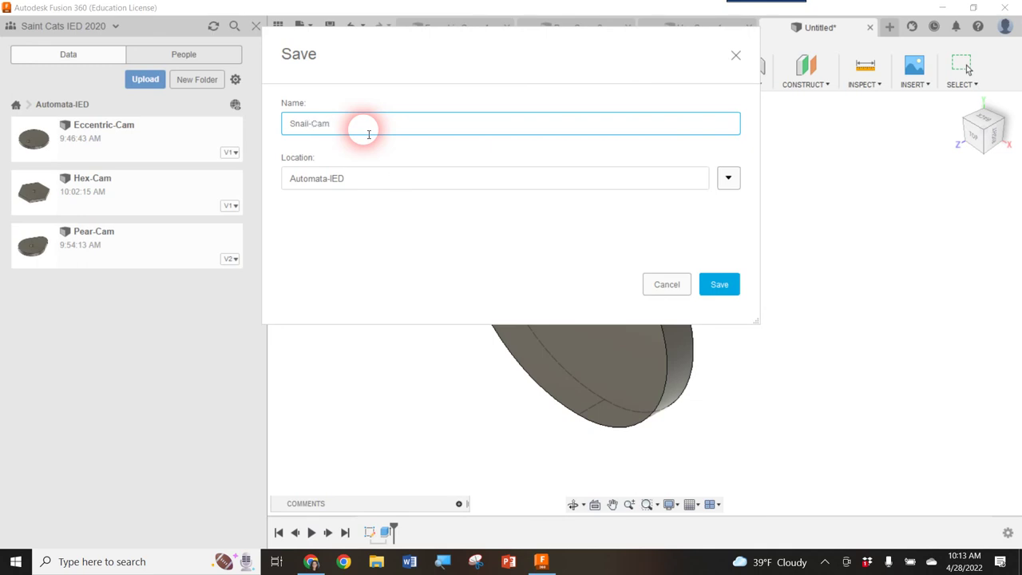
click(720, 285)
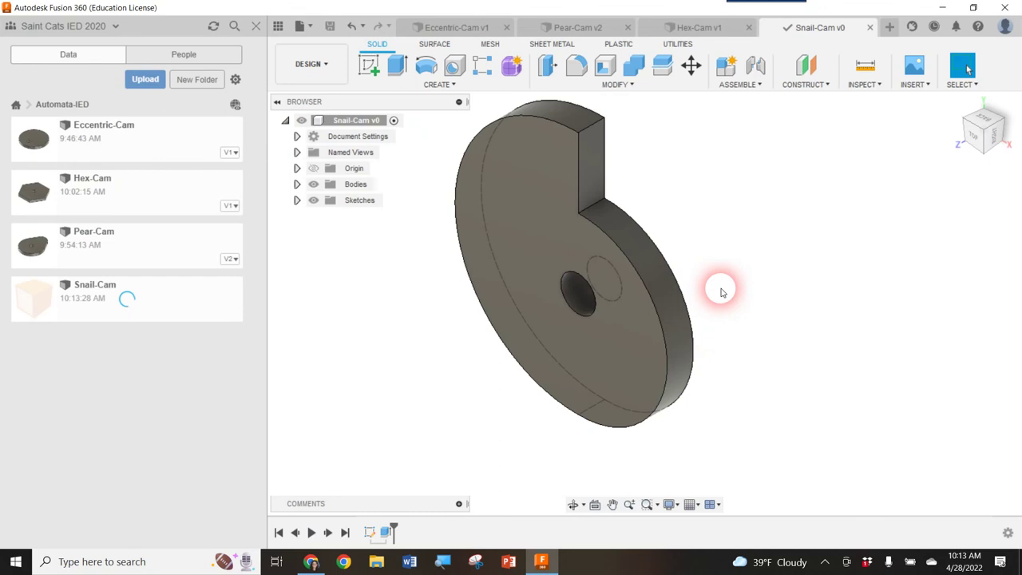